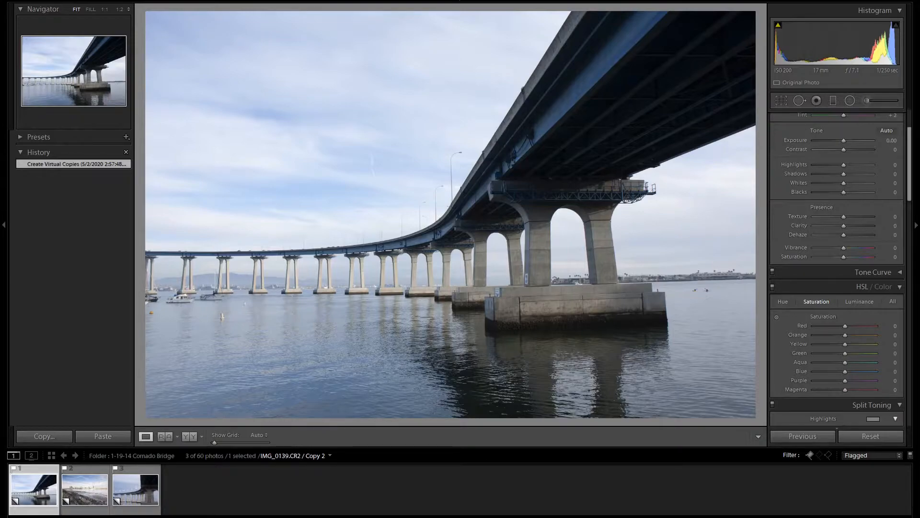
# - Enable Constrain Crop and set the bridge photo's Transform rotation to +1.5 to level the image
pyautogui.scroll(-10, 890, 328)
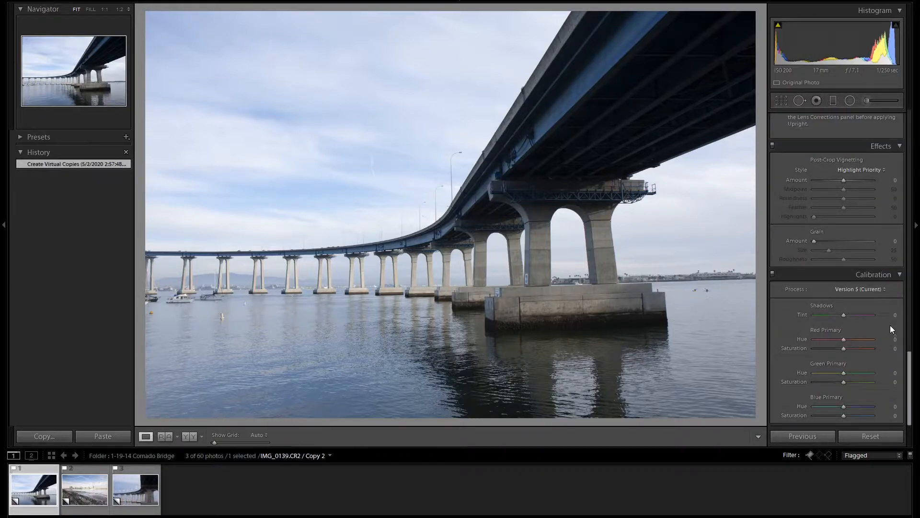
pyautogui.scroll(3, 870, 294)
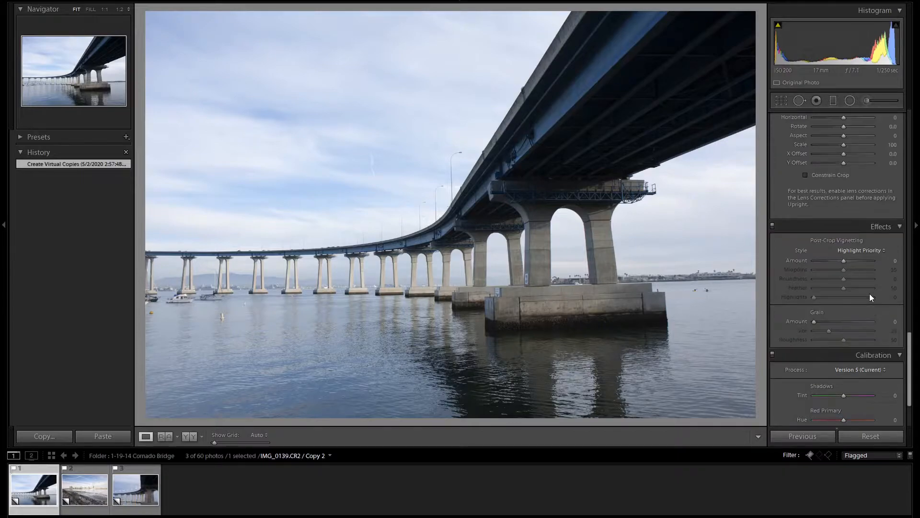
pyautogui.scroll(3, 870, 293)
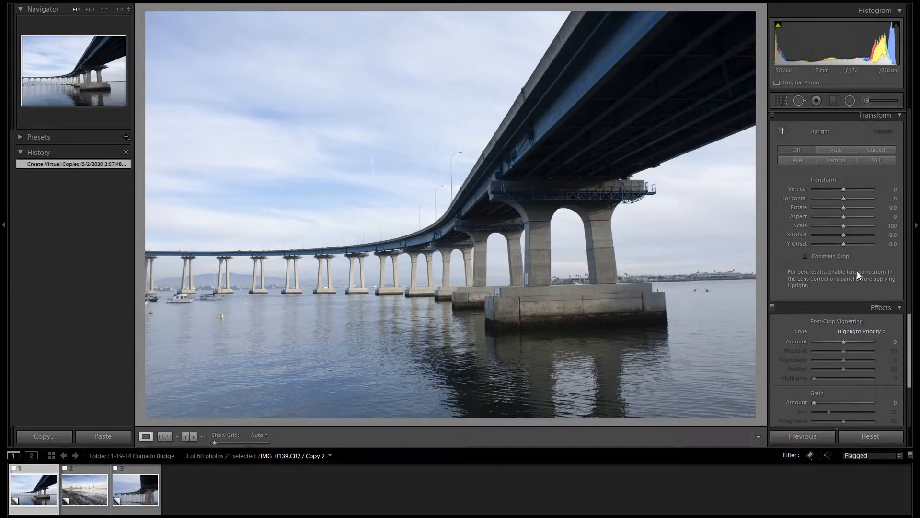
pyautogui.click(842, 259)
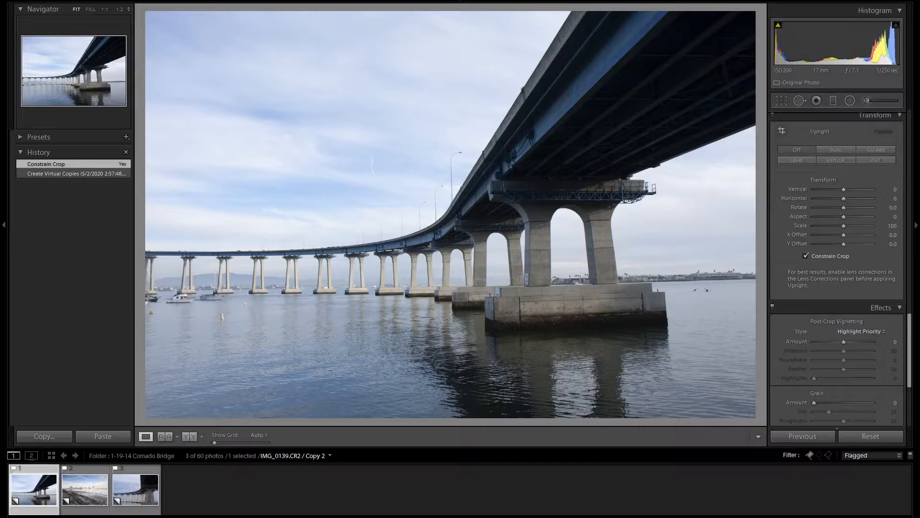
pyautogui.click(664, 285)
pyautogui.click(845, 200)
pyautogui.click(843, 208)
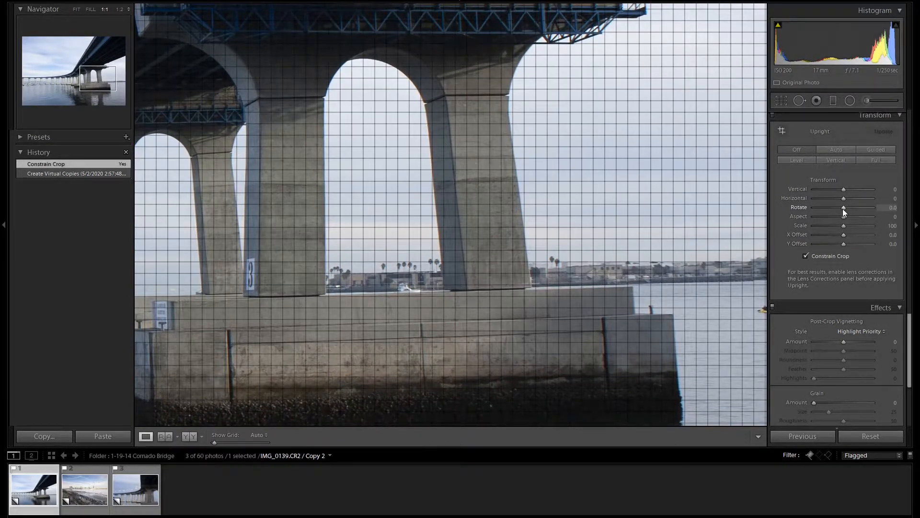
pyautogui.moveTo(843, 209); pyautogui.dragTo(845, 213)
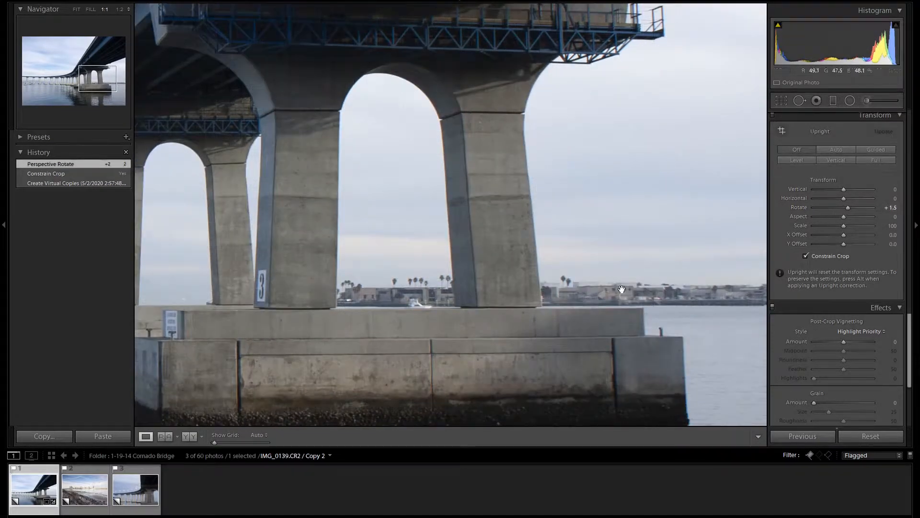
pyautogui.click(623, 290)
# - Enable Remove Chromatic Aberration and lens profile corrections for the bridge photo
pyautogui.scroll(5, 858, 308)
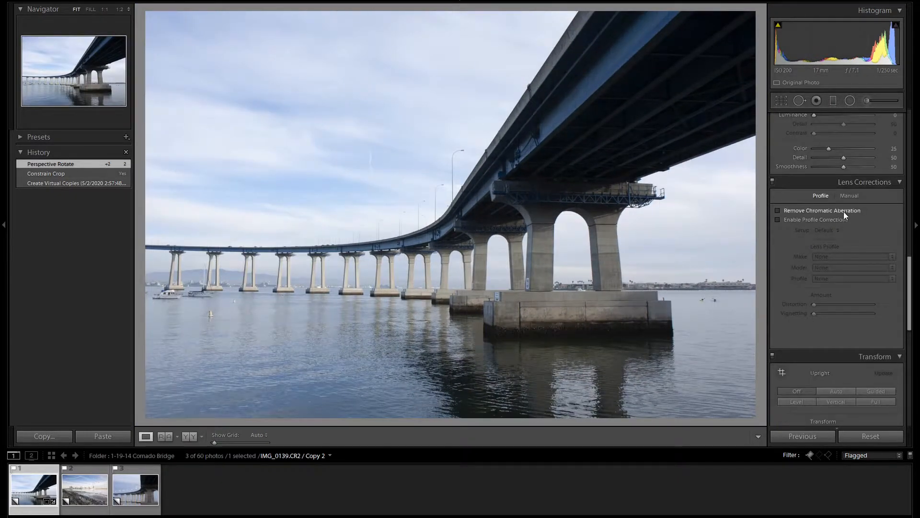
pyautogui.click(816, 212)
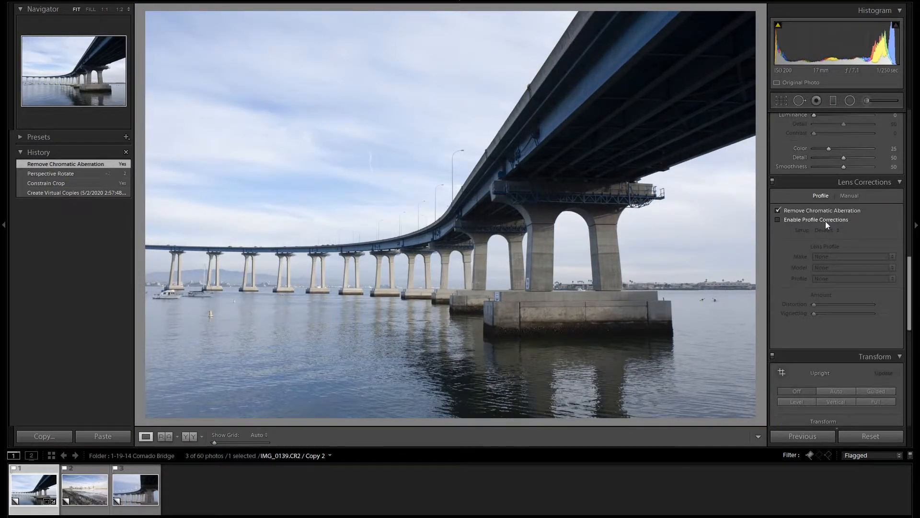
pyautogui.click(826, 221)
# - Set the bridge photo's sharpening amount to 100 and raise the sharpening masking to limit it to edges
pyautogui.scroll(3, 904, 286)
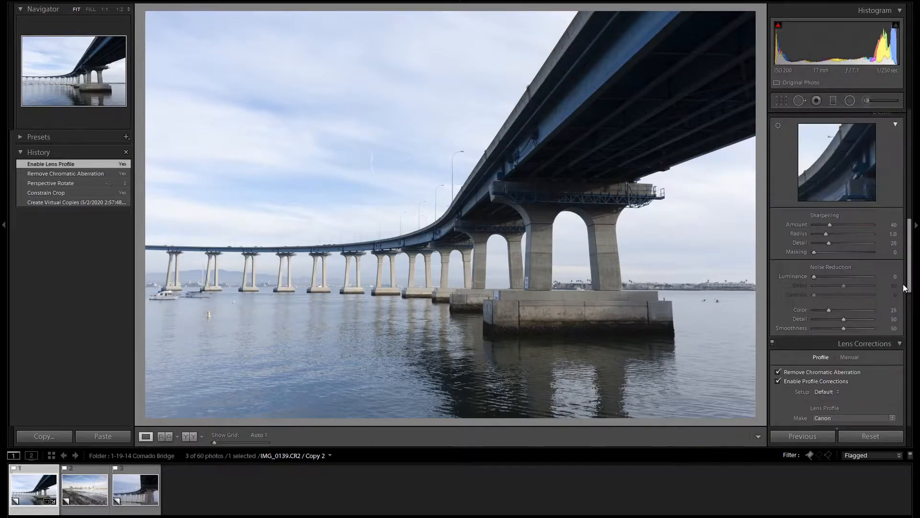
pyautogui.click(894, 225)
pyautogui.write('100')
pyautogui.press('Return')
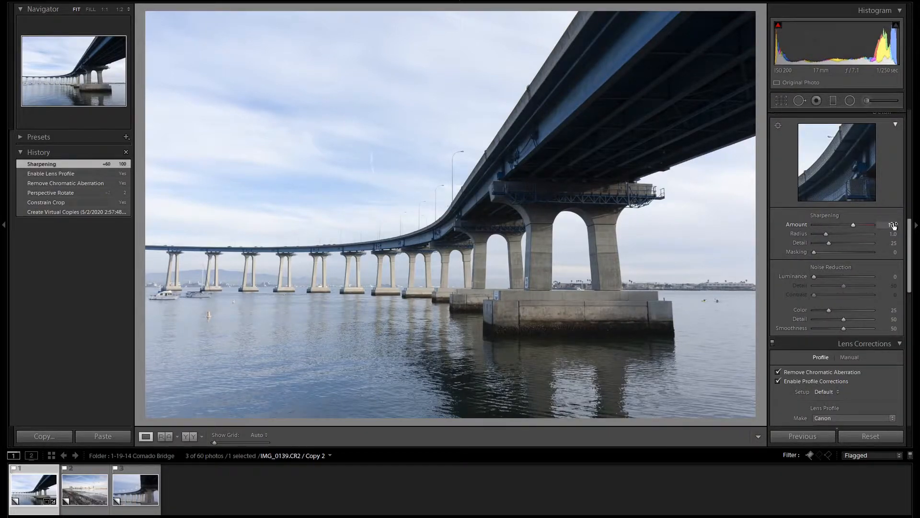
pyautogui.press('alt')
pyautogui.moveTo(814, 253); pyautogui.dragTo(814, 253)
# - Lower the bridge photo's Highlights to -100
pyautogui.scroll(5, 850, 274)
pyautogui.scroll(10, 850, 274)
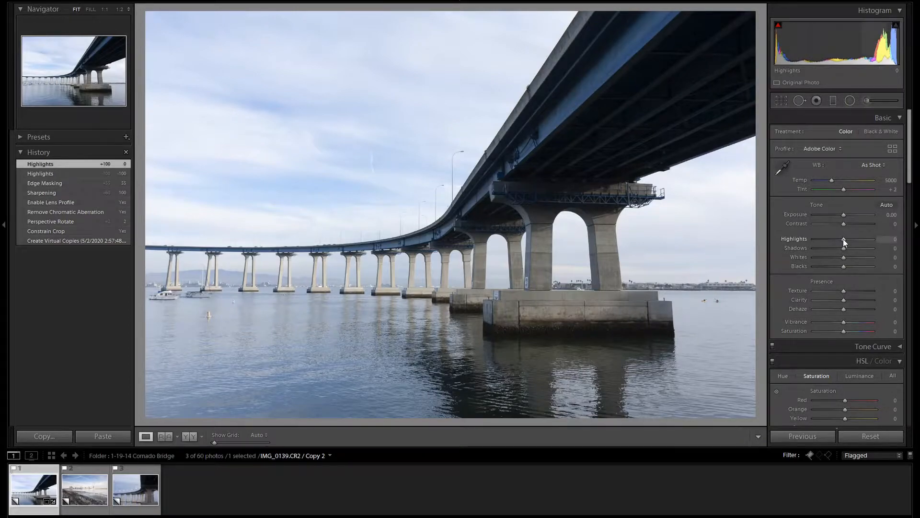
pyautogui.moveTo(844, 238); pyautogui.dragTo(814, 239)
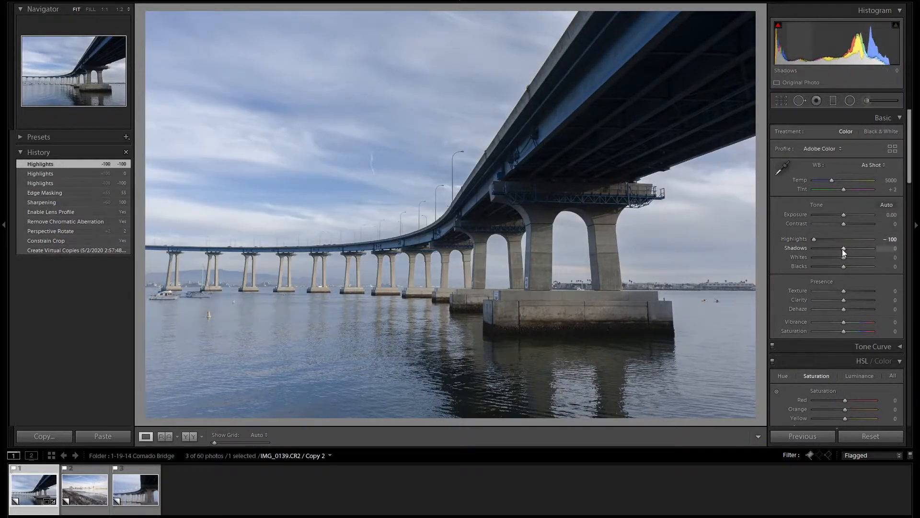
# - Raise the bridge photo's Shadows to +85
pyautogui.press('Up')
pyautogui.press('Up')
pyautogui.press('Up')
pyautogui.press('Up')
pyautogui.press('Up')
pyautogui.press('Up')
pyautogui.press('Up')
pyautogui.press('Up')
pyautogui.press('Up')
pyautogui.press('Up')
pyautogui.press('Up')
pyautogui.press('Up')
pyautogui.press('Up')
pyautogui.press('Up')
pyautogui.press('Up')
pyautogui.press('Up')
pyautogui.press('Up')
pyautogui.press('Up')
pyautogui.press('Up')
pyautogui.press('Up')
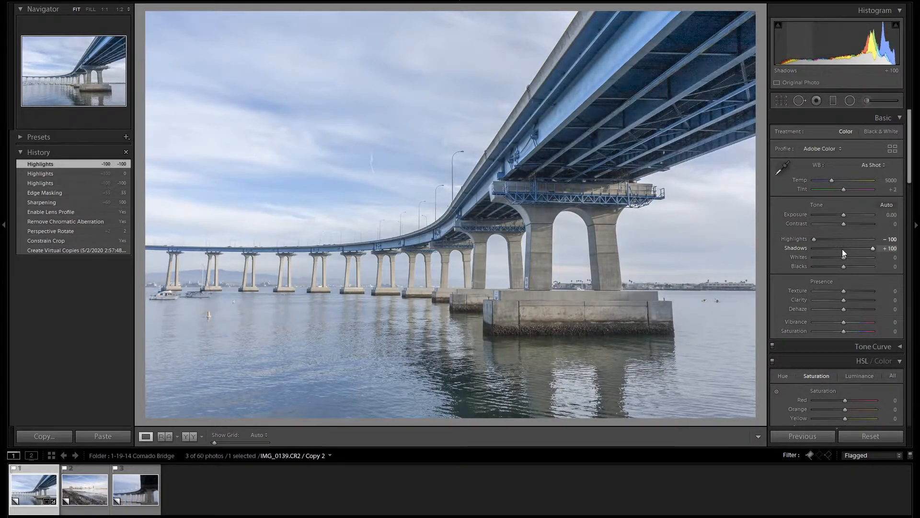
pyautogui.press('Down')
pyautogui.press('Down')
pyautogui.press('Down')
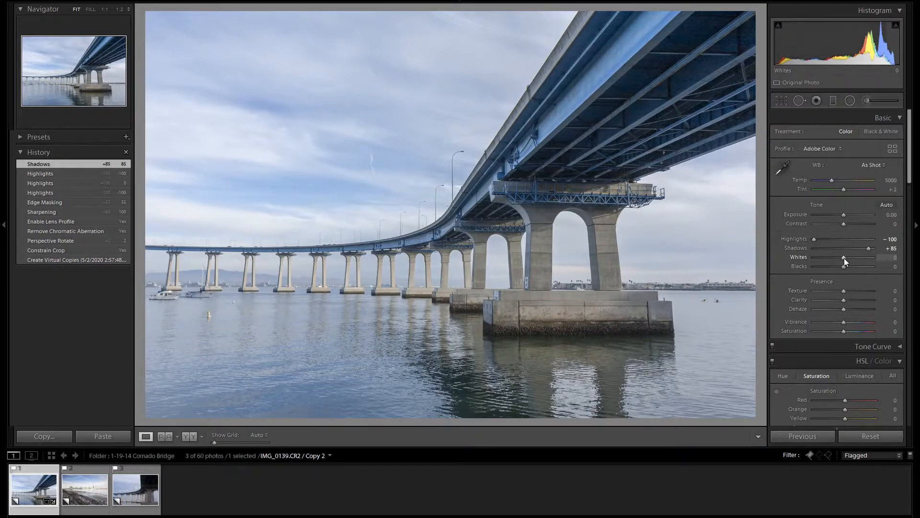
# - Raise the bridge photo's Whites to +40
pyautogui.press('Up')
pyautogui.press('Up')
pyautogui.press('Up')
pyautogui.press('Up')
pyautogui.press('Up')
pyautogui.press('Up')
pyautogui.press('Up')
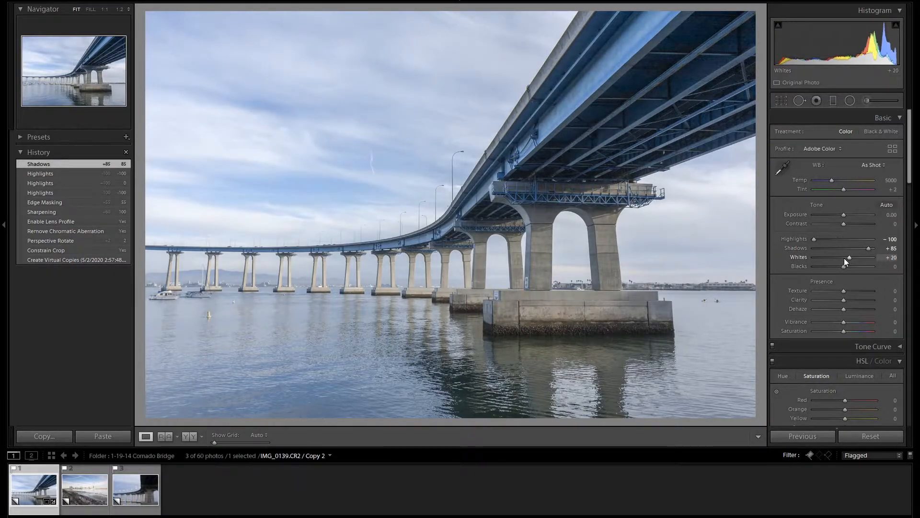
pyautogui.press('Up')
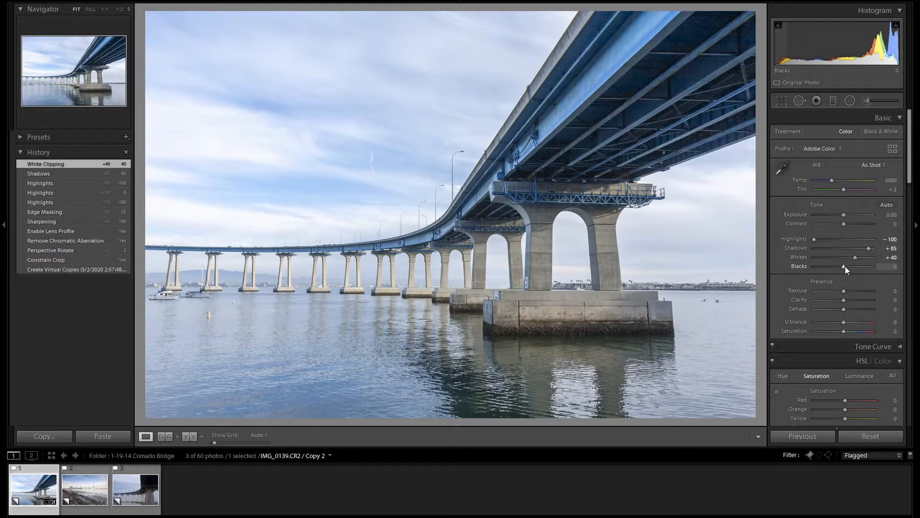
# - Lower the bridge photo's Blacks to -25
pyautogui.press('Down')
pyautogui.press('Down')
pyautogui.press('Down')
pyautogui.press('Down')
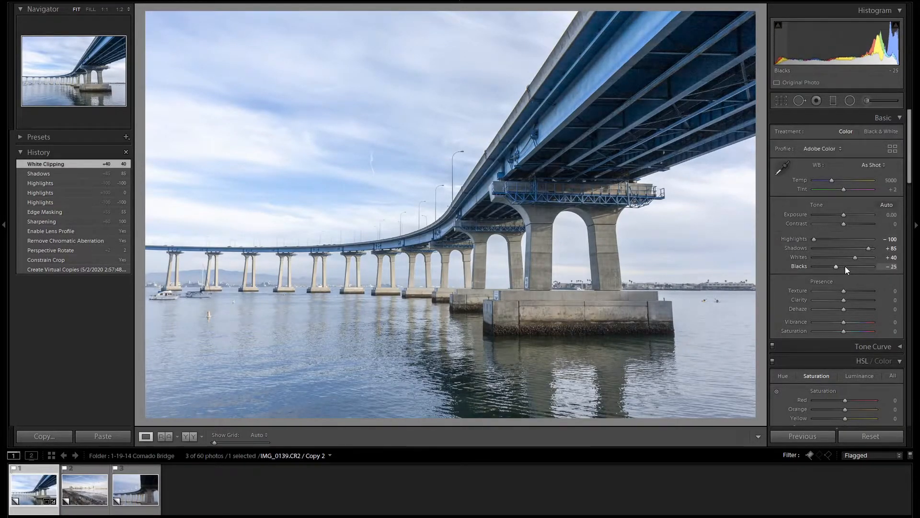
# - Lower the HSL luminance of Blue to -25 in the bridge photo
pyautogui.scroll(-4, 873, 277)
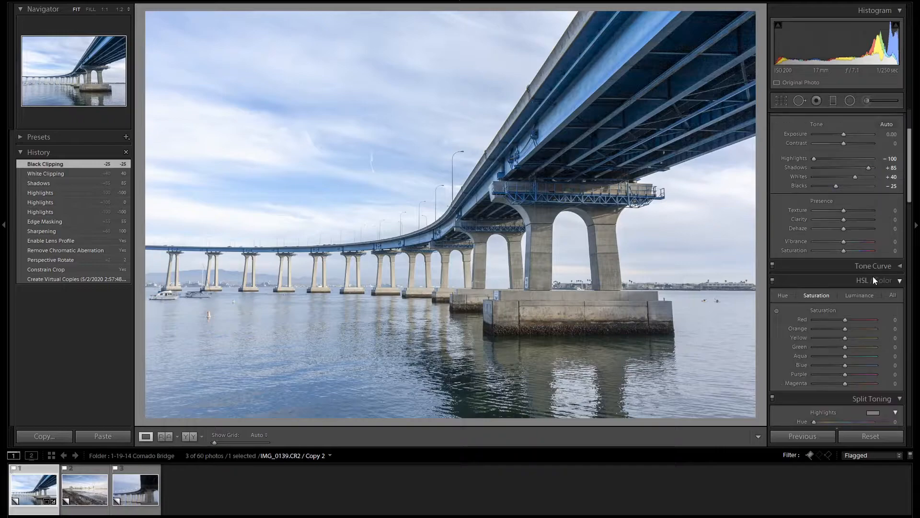
pyautogui.click(866, 215)
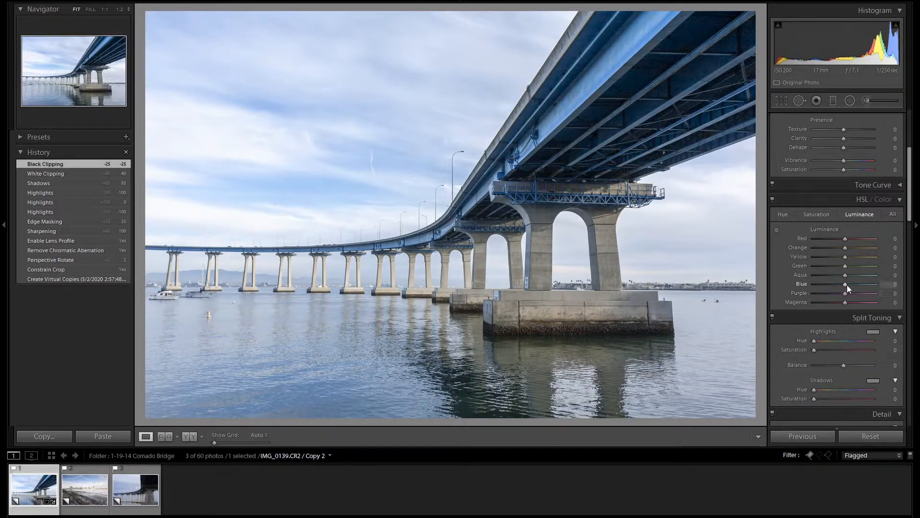
pyautogui.press('Down')
pyautogui.press('Down')
pyautogui.press('Down')
pyautogui.press('Down')
pyautogui.press('Down')
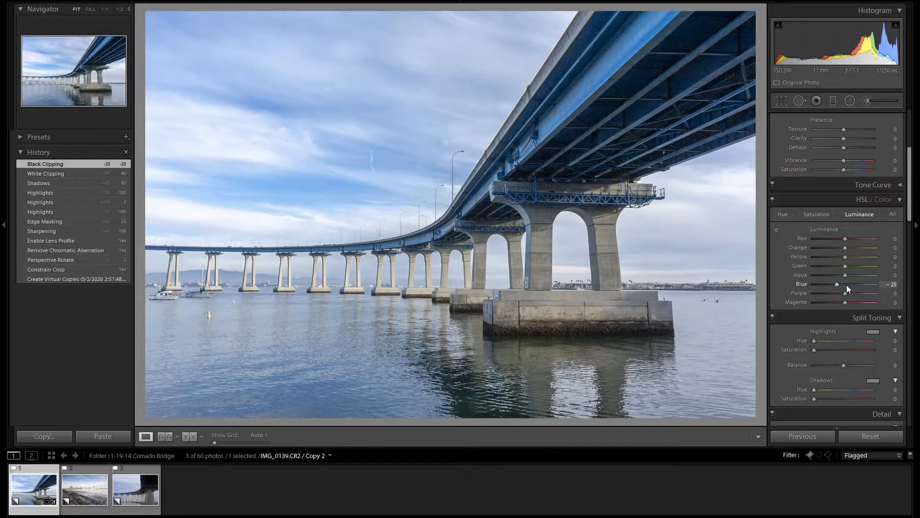
# - Raise the HSL saturation of Blue to +10 in the bridge photo
pyautogui.click(825, 215)
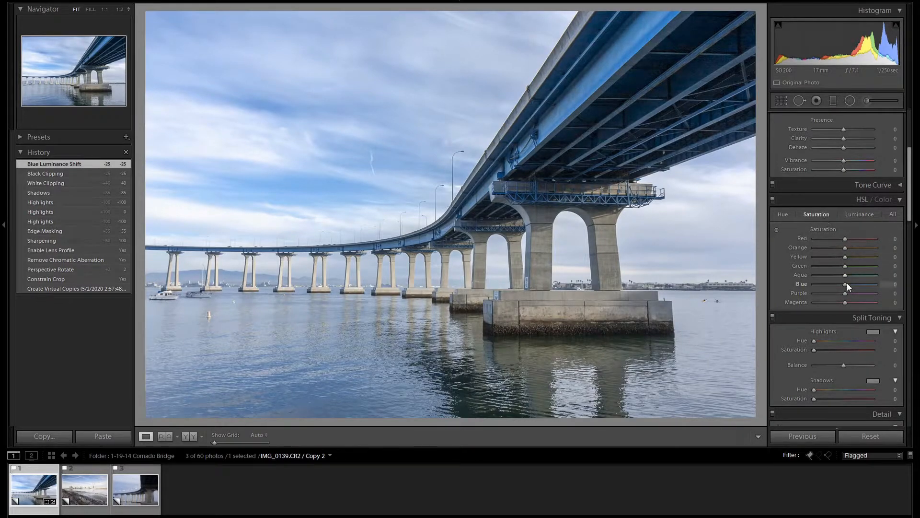
pyautogui.press('Up')
pyautogui.press('Up')
pyautogui.press('Up')
pyautogui.press('Down')
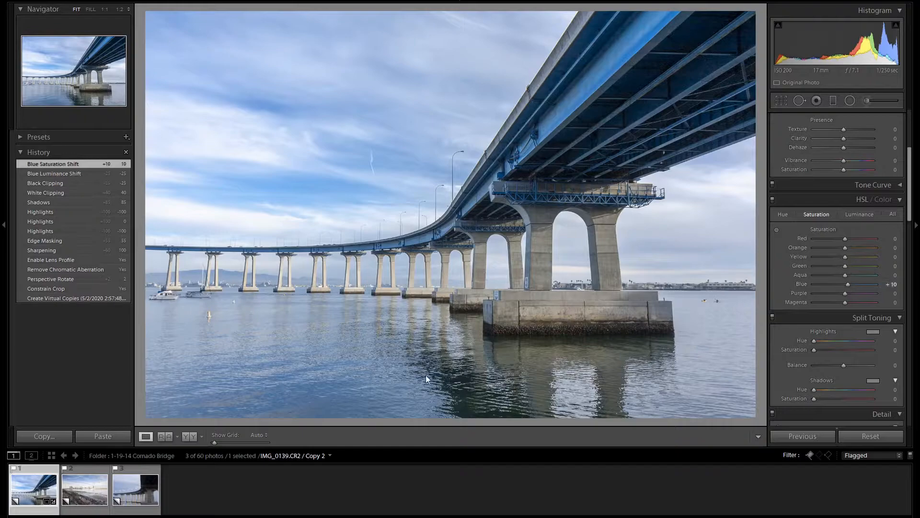
# - Select the second photo, the rocky shoreline with the skyline, enable Constrain Crop and set its Transform rotation to -0.5
pyautogui.click(84, 486)
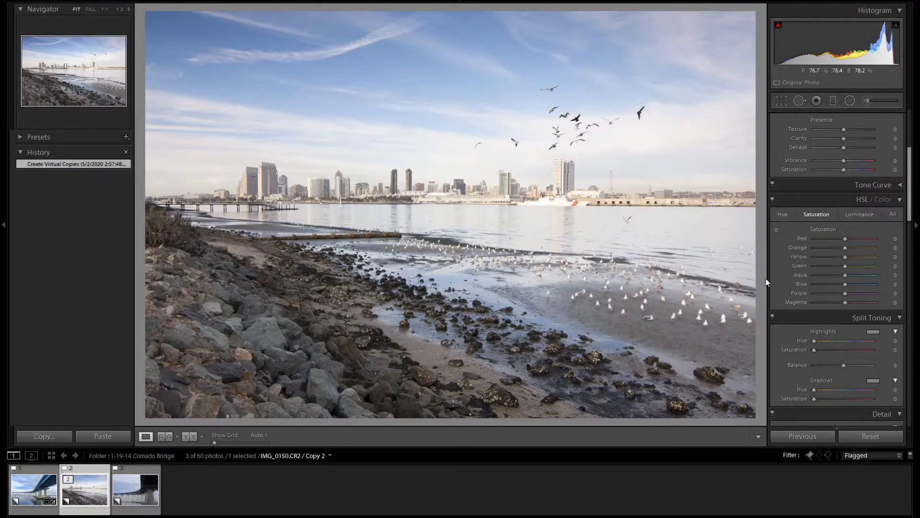
pyautogui.scroll(-10, 862, 312)
pyautogui.scroll(2, 872, 290)
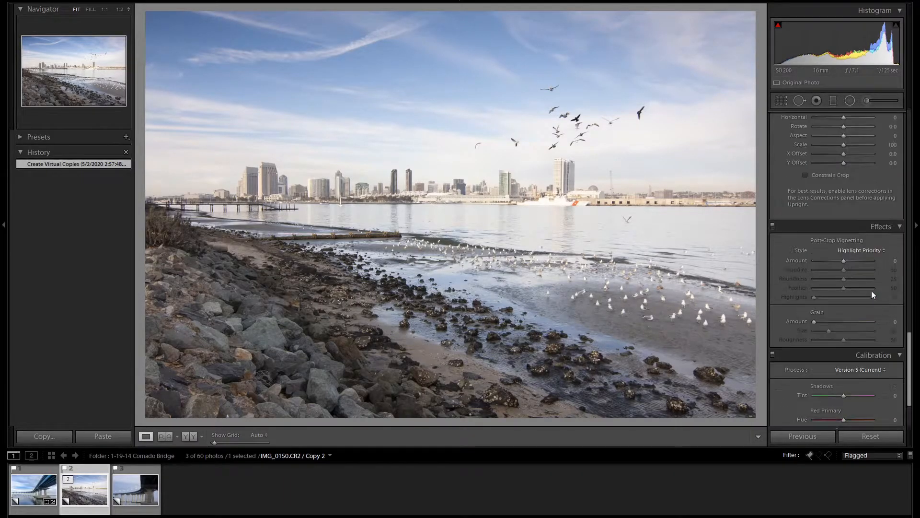
pyautogui.scroll(4, 872, 297)
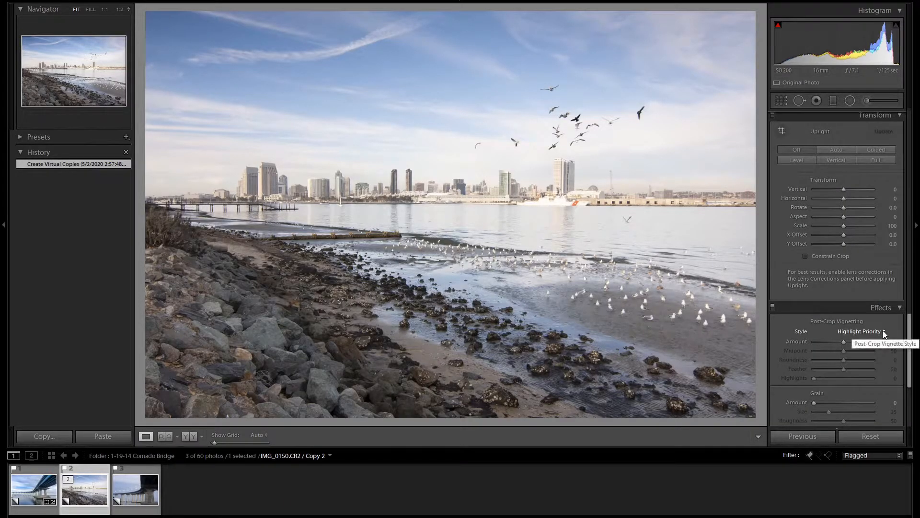
pyautogui.click(835, 339)
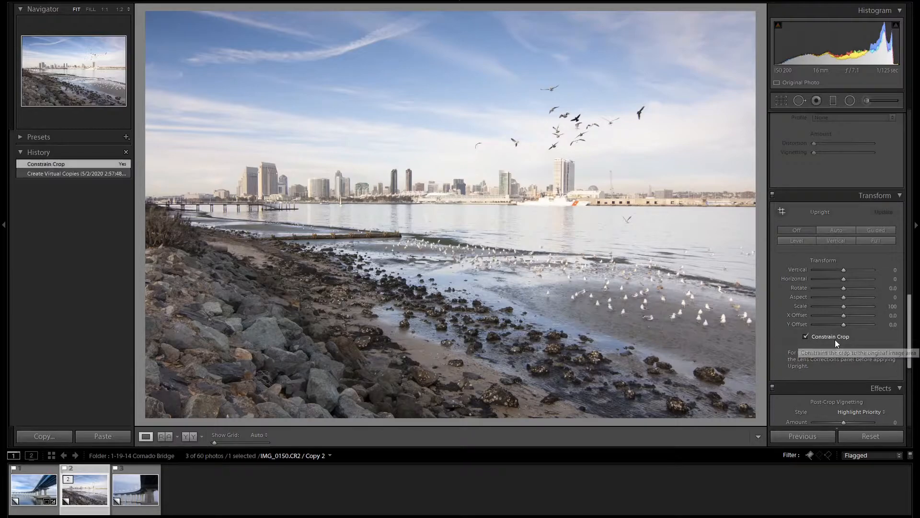
pyautogui.click(566, 196)
pyautogui.moveTo(841, 289); pyautogui.dragTo(843, 288)
pyautogui.click(718, 265)
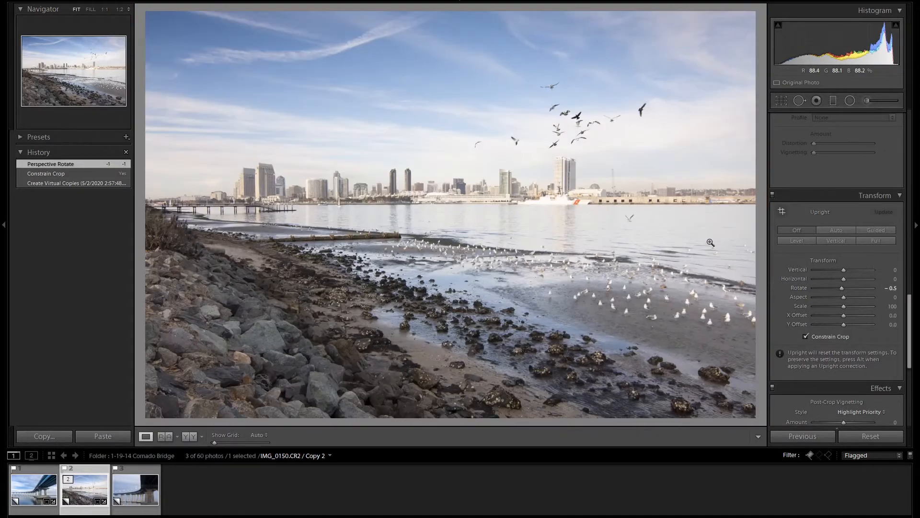
# - Enable Remove Chromatic Aberration and lens profile corrections for the shoreline photo
pyautogui.scroll(3, 867, 294)
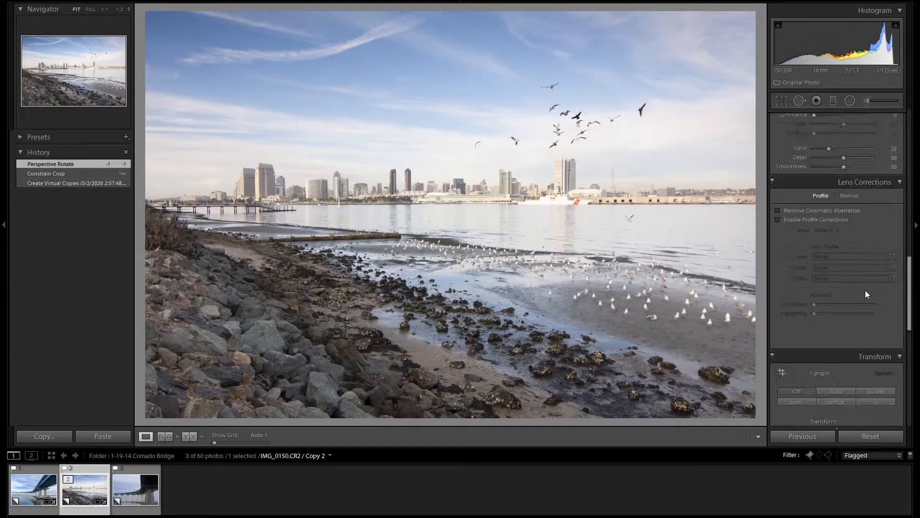
pyautogui.click(802, 210)
pyautogui.click(815, 220)
# - Set the shoreline photo's sharpening amount to 100 and its masking to 50
pyautogui.scroll(3, 885, 282)
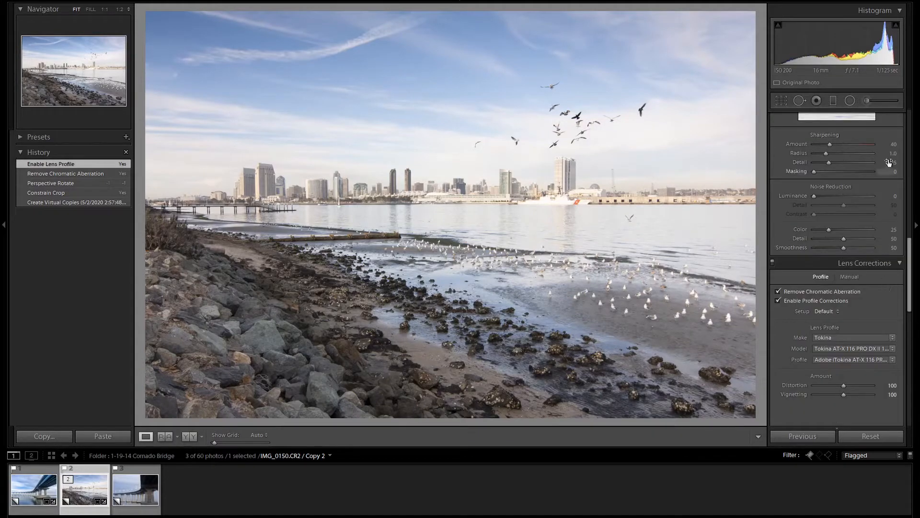
pyautogui.click(891, 144)
pyautogui.write('100')
pyautogui.press('Return')
pyautogui.keyDown('alt'); pyautogui.click(816, 173); pyautogui.keyUp('alt')
pyautogui.moveTo(816, 173); pyautogui.dragTo(846, 174)
# - Set the shoreline photo's tone values to Highlights -100, Shadows +75, Whites +35 and Blacks -20
pyautogui.scroll(10, 889, 267)
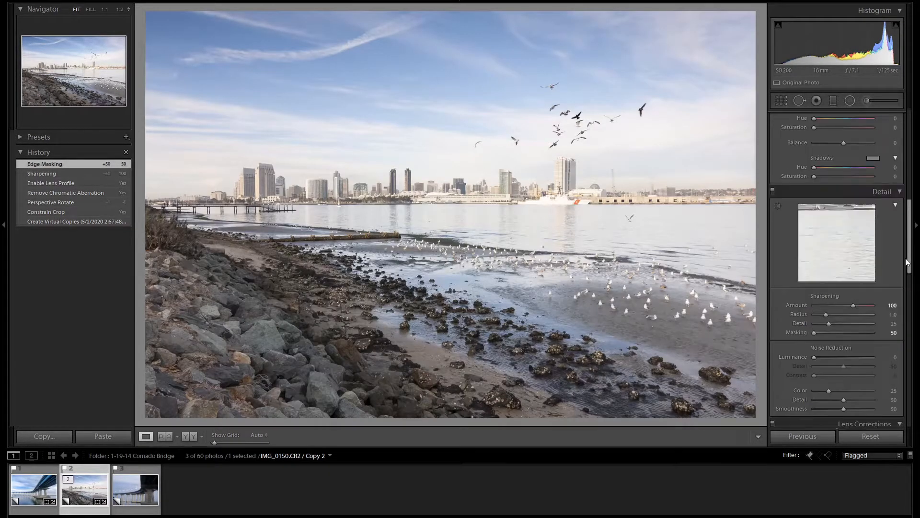
pyautogui.scroll(3, 889, 267)
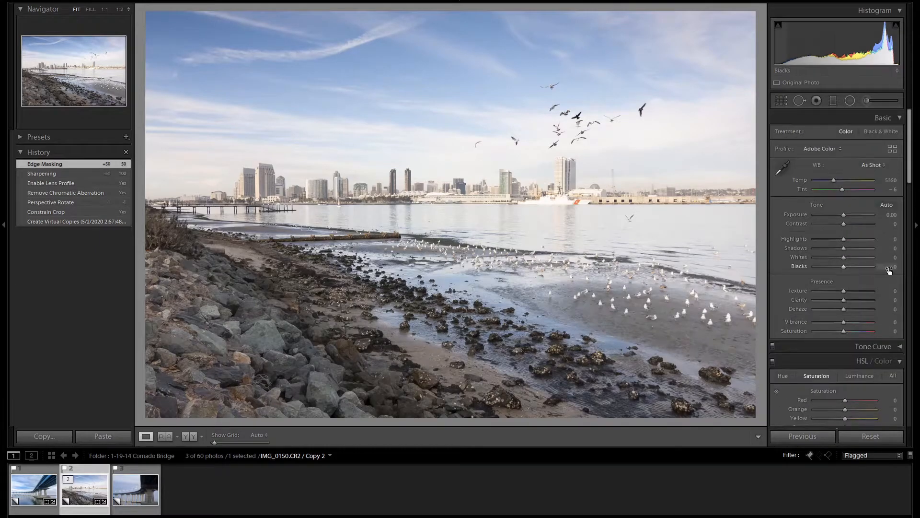
pyautogui.moveTo(845, 239); pyautogui.dragTo(866, 248)
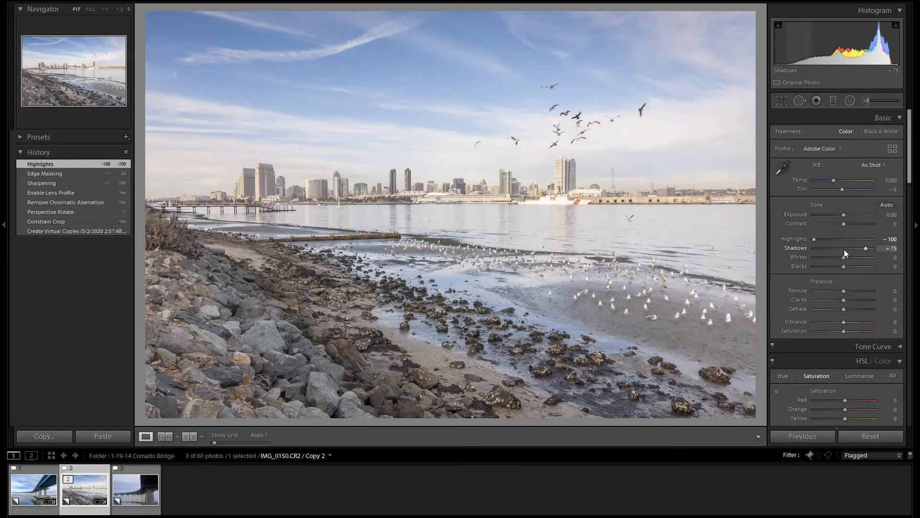
pyautogui.moveTo(844, 259); pyautogui.dragTo(853, 259)
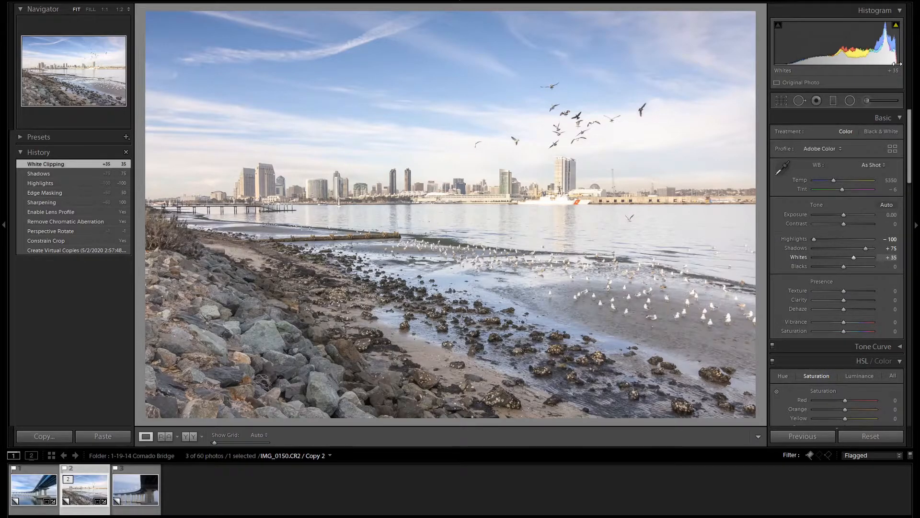
pyautogui.moveTo(843, 267)
pyautogui.mouseDown()
pyautogui.moveTo(836, 267)
pyautogui.moveTo(846, 267)
pyautogui.mouseUp()
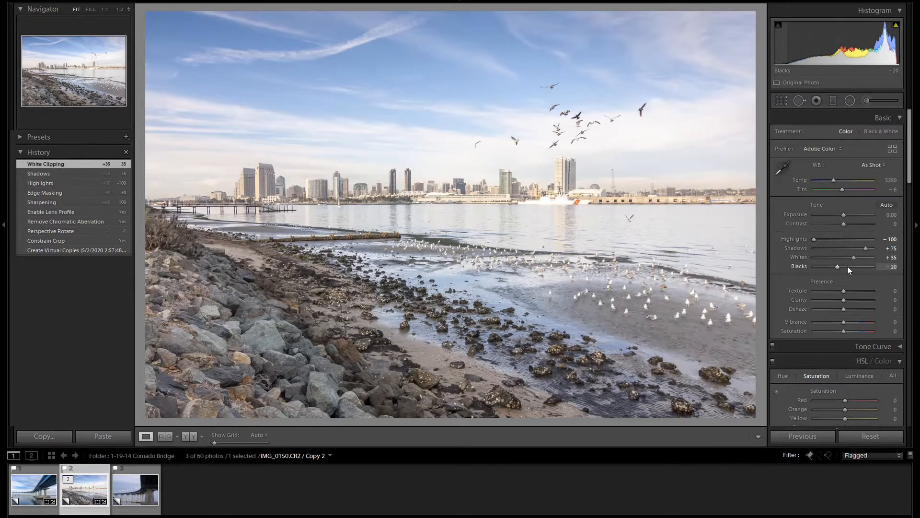
# - Lower the shoreline photo's blue luminance to -35 in the HSL adjustments
pyautogui.scroll(-3, 860, 274)
pyautogui.click(868, 294)
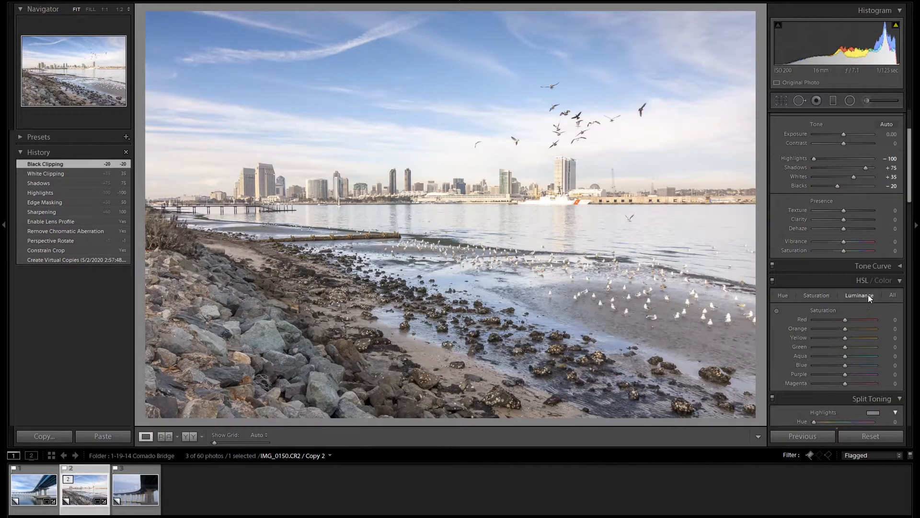
pyautogui.press('Down')
pyautogui.press('Down')
pyautogui.press('Down')
pyautogui.press('Down')
pyautogui.press('Down')
pyautogui.press('Down')
pyautogui.press('Down')
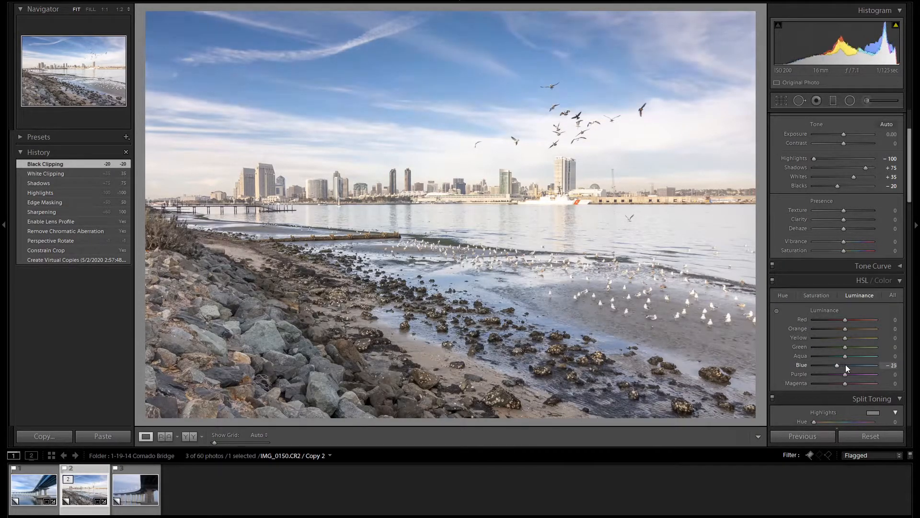
# - Raise the shoreline photo's blue saturation to +15 in the HSL adjustments
pyautogui.click(820, 296)
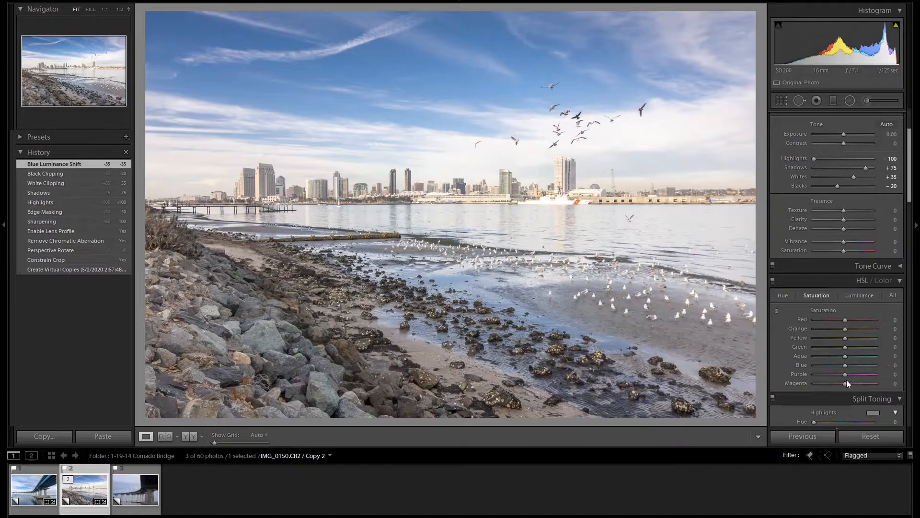
pyautogui.press('Up')
pyautogui.press('Up')
pyautogui.press('Up')
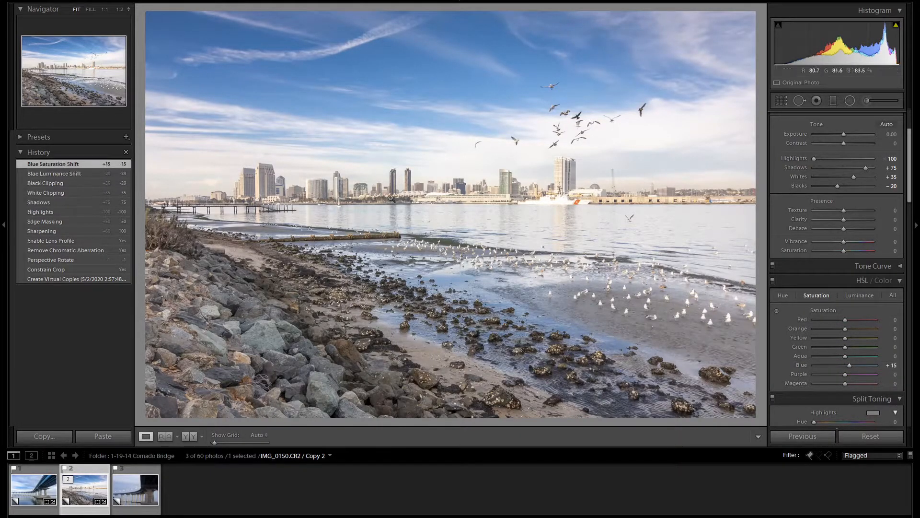
# - Place a wide, flat radial filter across the city skyline and reset its exposure to 0
pyautogui.click(851, 99)
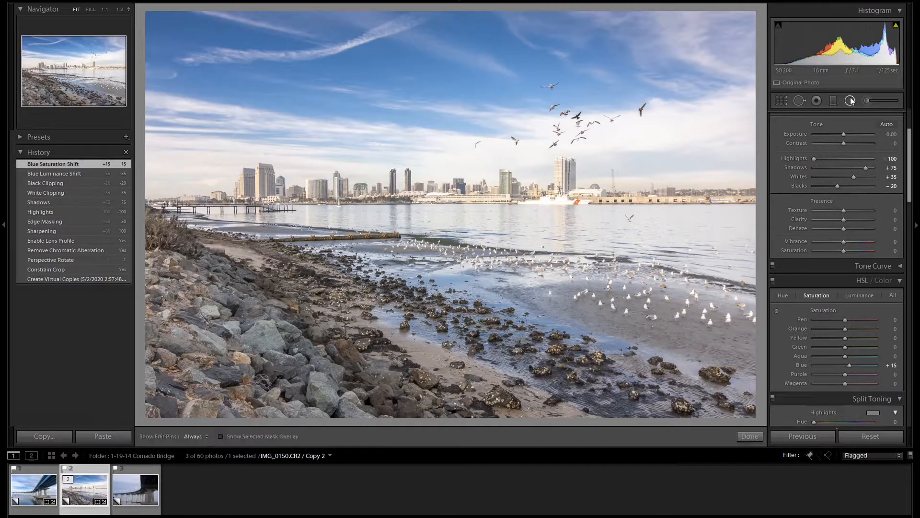
pyautogui.moveTo(465, 191); pyautogui.dragTo(164, 159)
pyautogui.moveTo(379, 207); pyautogui.dragTo(353, 200)
pyautogui.doubleClick(800, 168)
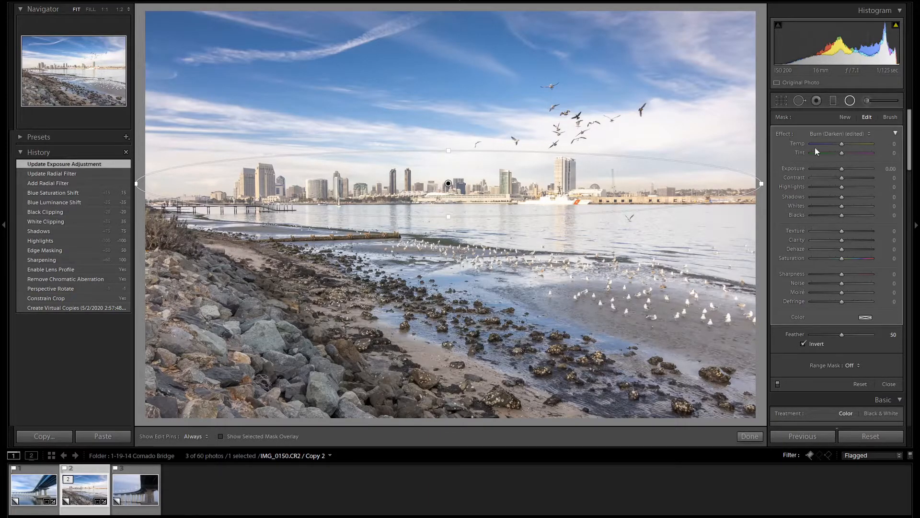
# - Set the skyline radial filter's exposure to -0.20, compare the photo with and without it, and close the filter
pyautogui.press('Down')
pyautogui.press('Down')
pyautogui.press('Down')
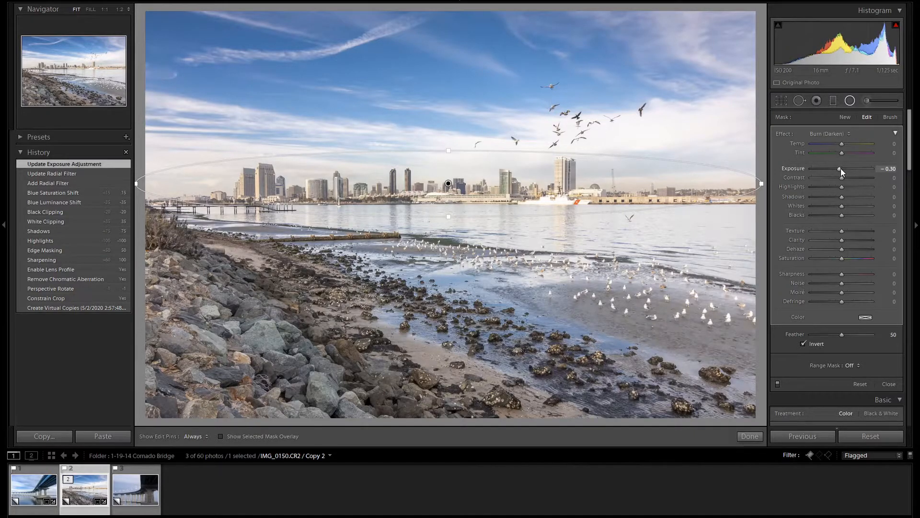
pyautogui.press('Up')
pyautogui.click(779, 384)
pyautogui.click(777, 383)
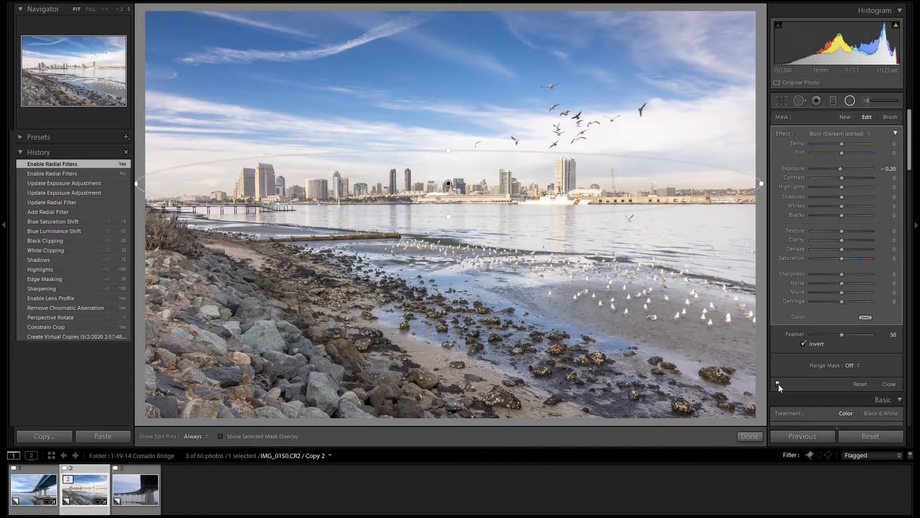
pyautogui.click(851, 101)
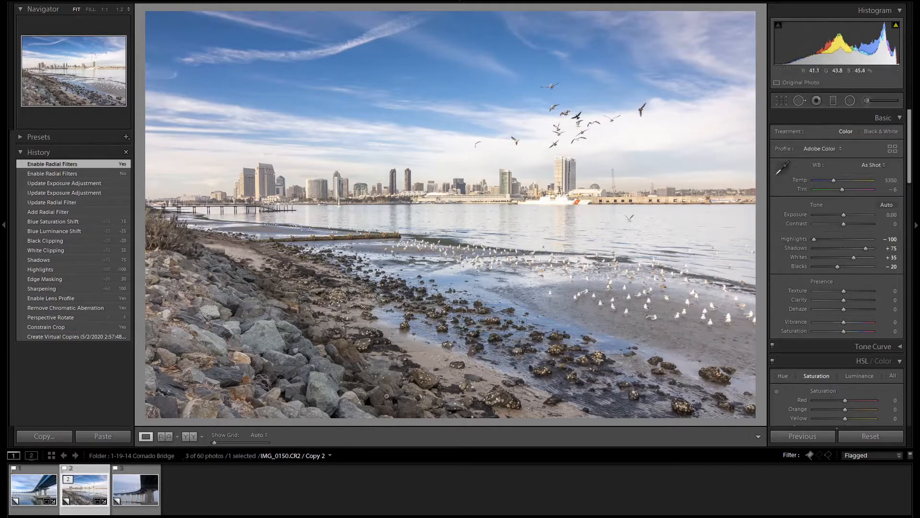
# - Add a diagonal graduated filter over the foreground rocks, following the shoreline, and check its coverage with the mask overlay
pyautogui.click(833, 101)
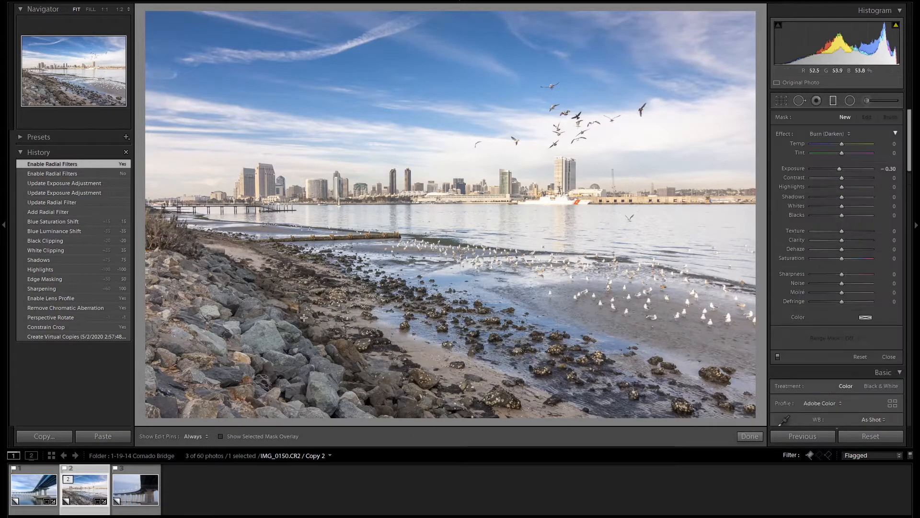
pyautogui.moveTo(315, 304); pyautogui.dragTo(352, 225)
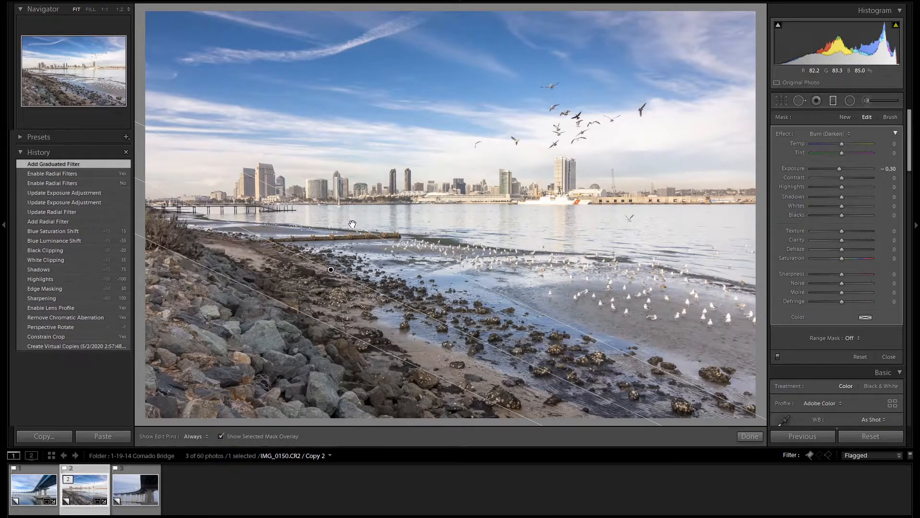
pyautogui.press('o')
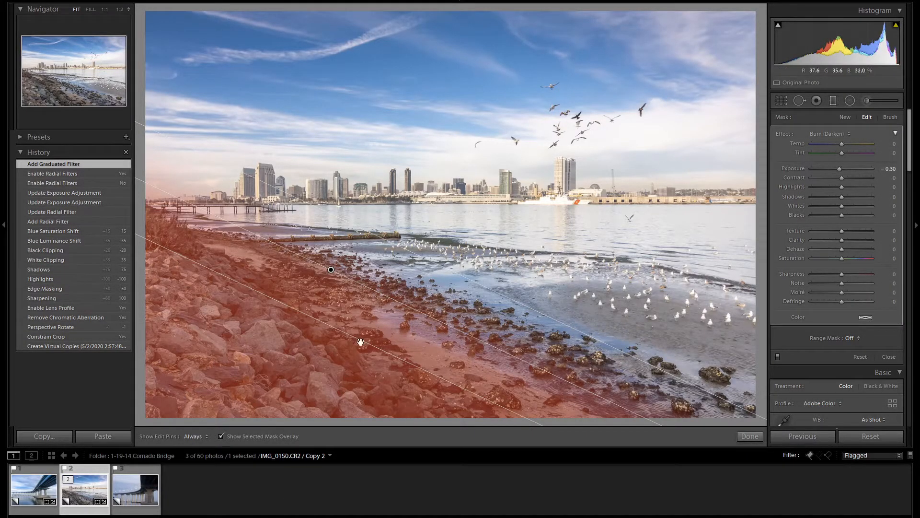
pyautogui.press('o')
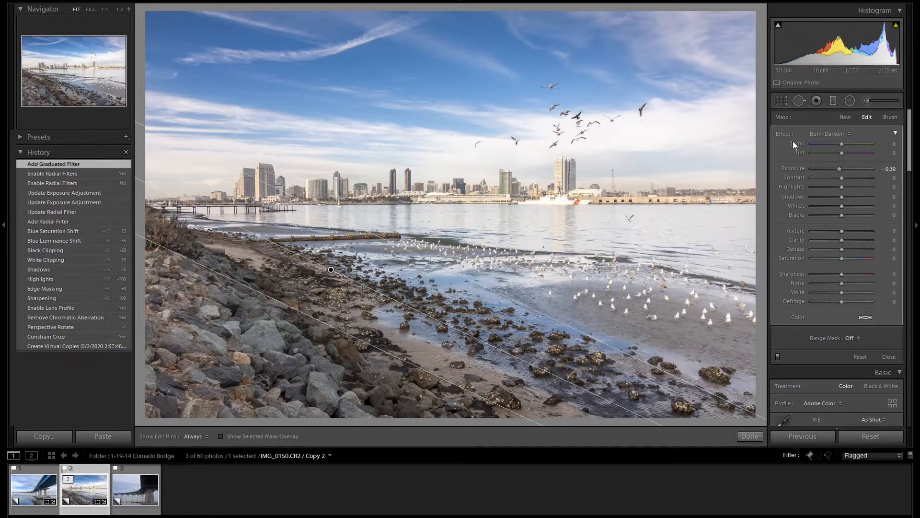
# - Reset the rocks' graduated filter effect, set its exposure to 0.20 and close the filter
pyautogui.doubleClick(781, 131)
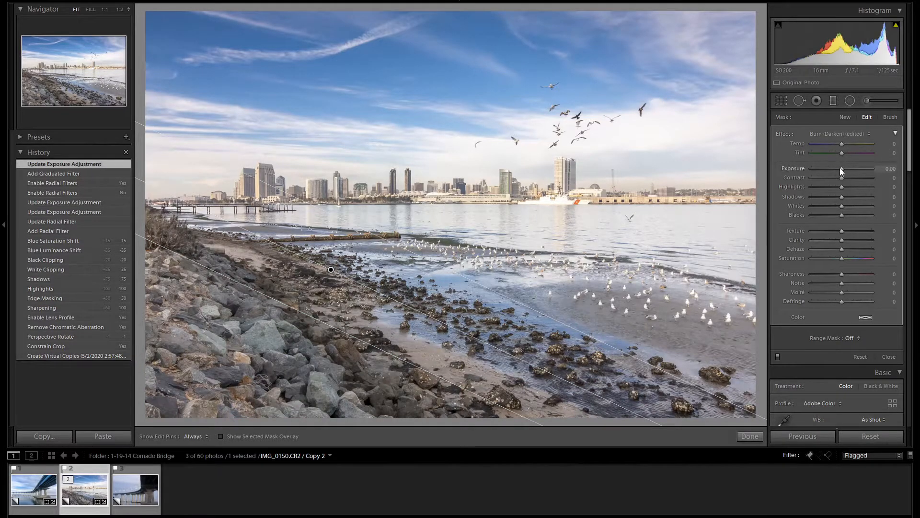
pyautogui.moveTo(842, 171); pyautogui.dragTo(843, 172)
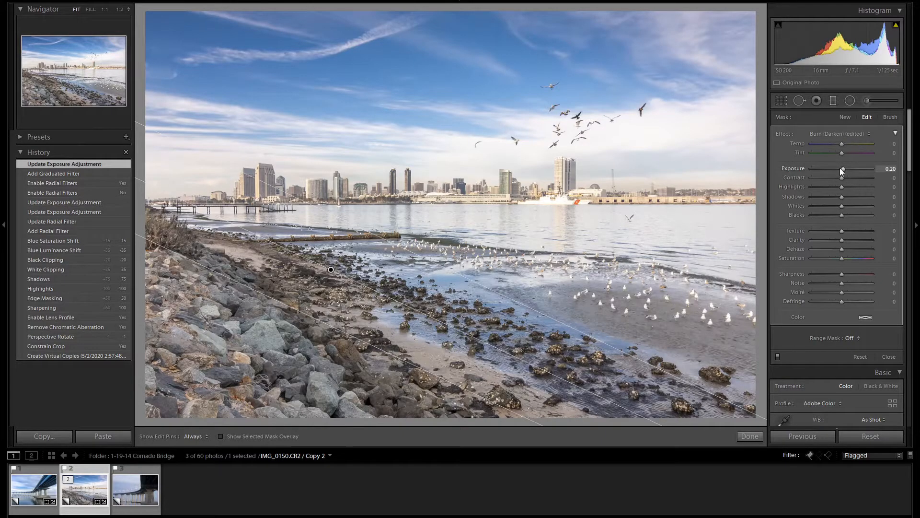
pyautogui.click(835, 105)
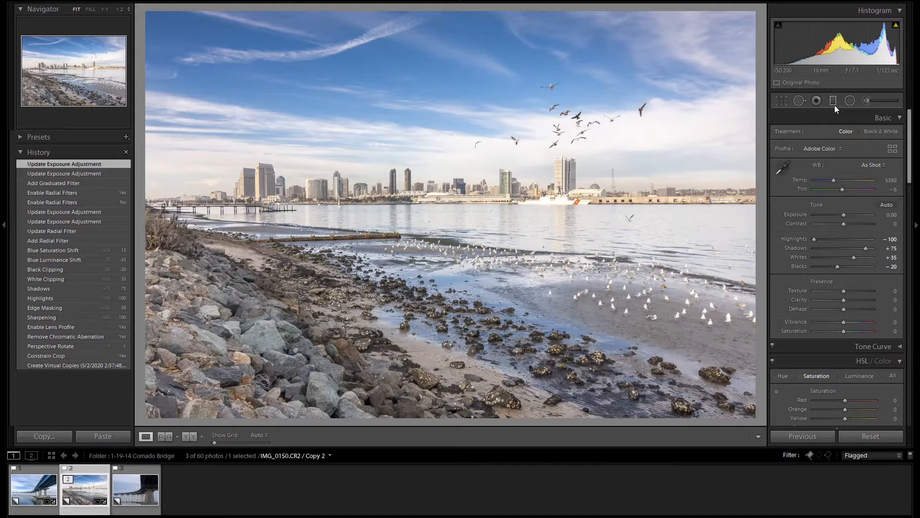
# - Select the third photo, the bridge at dusk, enable Constrain Crop and level its horizon with a Transform rotation of +1.3
pyautogui.click(143, 486)
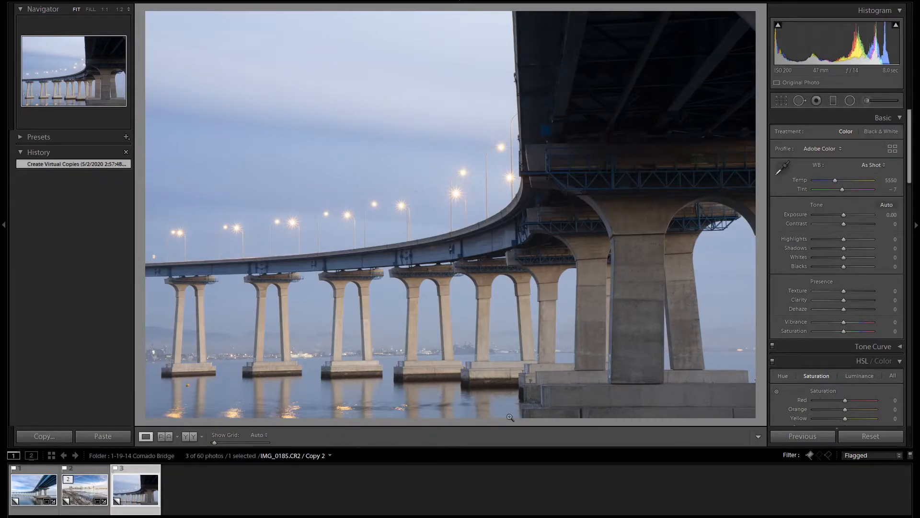
pyautogui.scroll(-15, 798, 350)
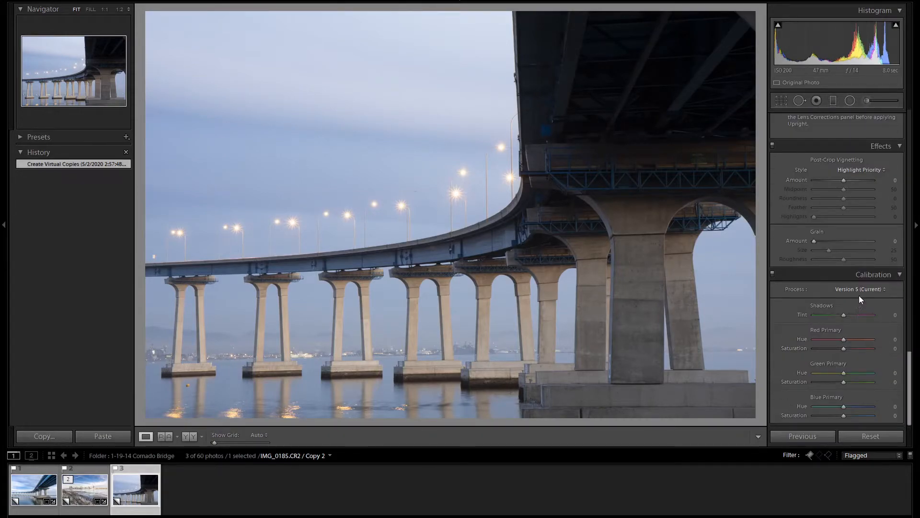
pyautogui.scroll(5, 869, 296)
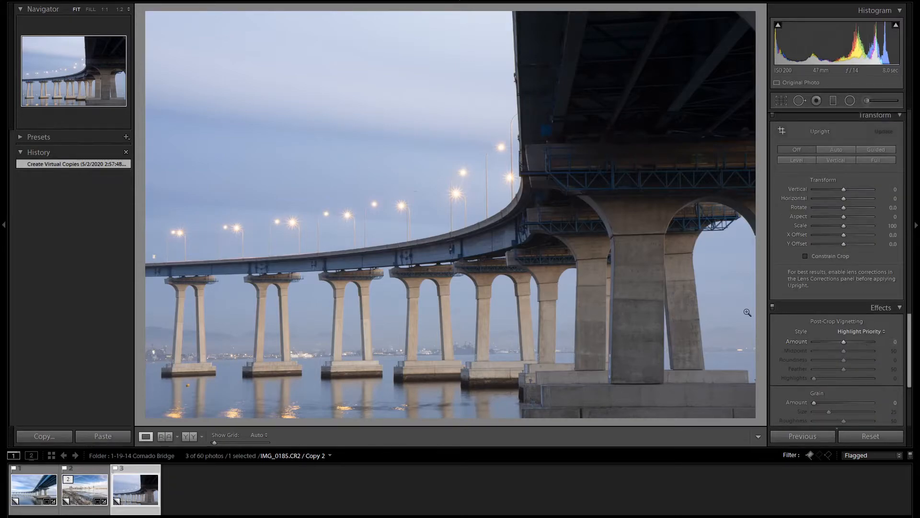
pyautogui.click(498, 349)
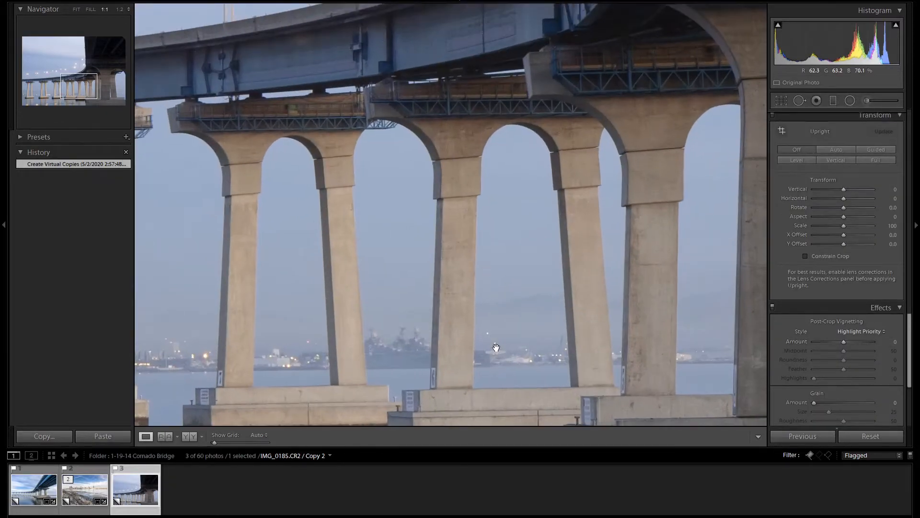
pyautogui.click(806, 256)
pyautogui.moveTo(843, 208); pyautogui.dragTo(846, 207)
pyautogui.click(694, 275)
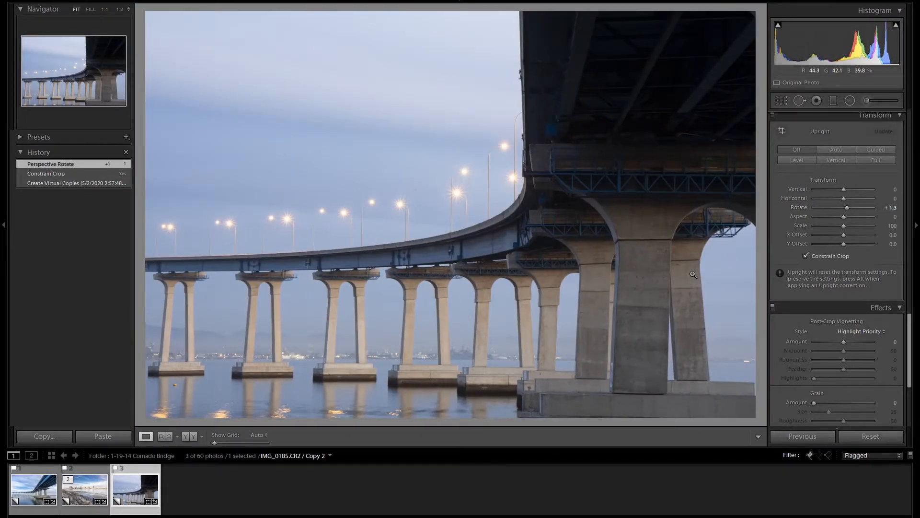
# - Enable Remove Chromatic Aberration and lens profile corrections for the bridge photo
pyautogui.scroll(5, 839, 240)
pyautogui.click(779, 211)
pyautogui.click(778, 219)
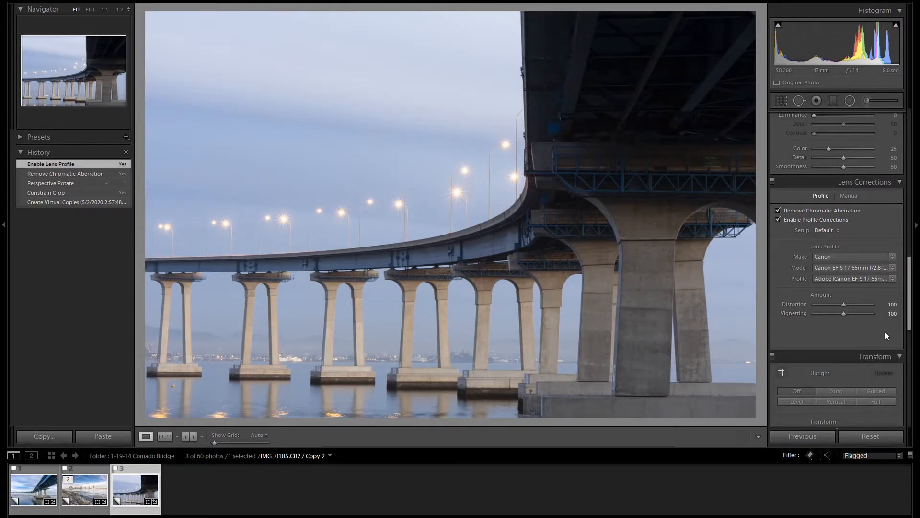
# - Set the bridge photo's sharpening amount to 100 and its masking to 50, checking the edges in the mask preview
pyautogui.scroll(5, 885, 332)
pyautogui.click(891, 306)
pyautogui.write('100')
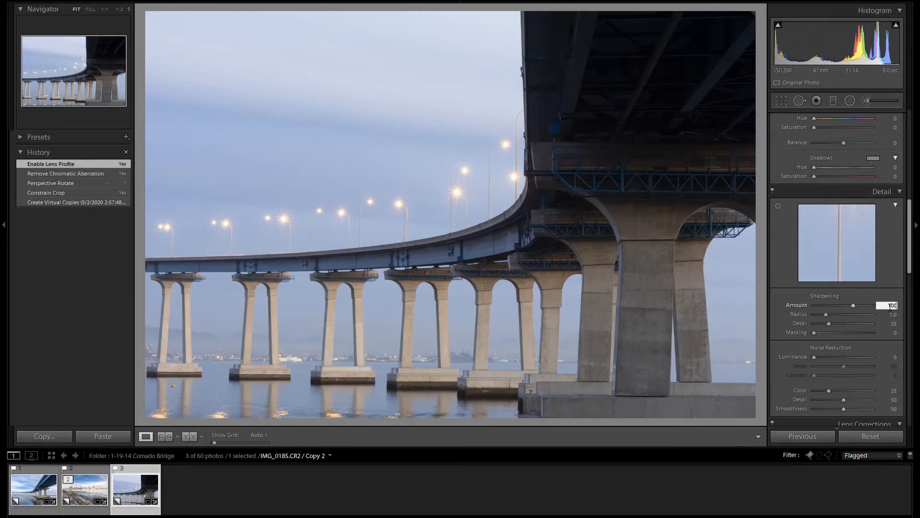
pyautogui.press('Return')
pyautogui.keyDown('alt'); pyautogui.click(814, 333); pyautogui.keyUp('alt')
pyautogui.moveTo(813, 333); pyautogui.dragTo(823, 332)
pyautogui.press('Up')
pyautogui.press('Up')
pyautogui.press('Up')
pyautogui.press('Up')
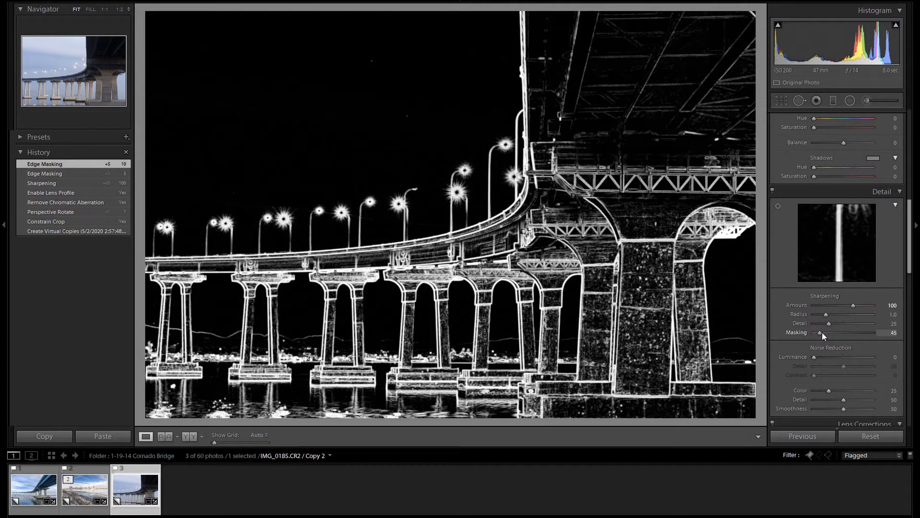
pyautogui.press('Up')
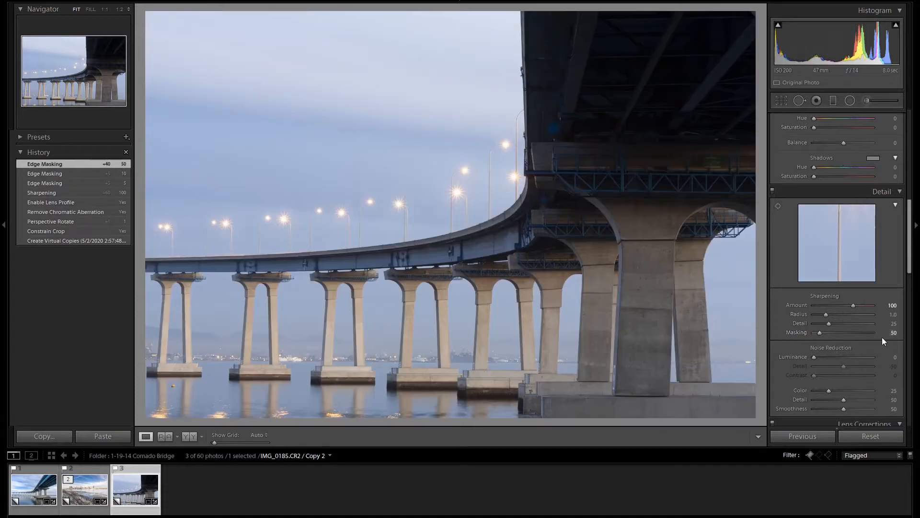
# - Set the bridge photo's Highlights to -100 and Shadows to +95
pyautogui.scroll(10, 882, 338)
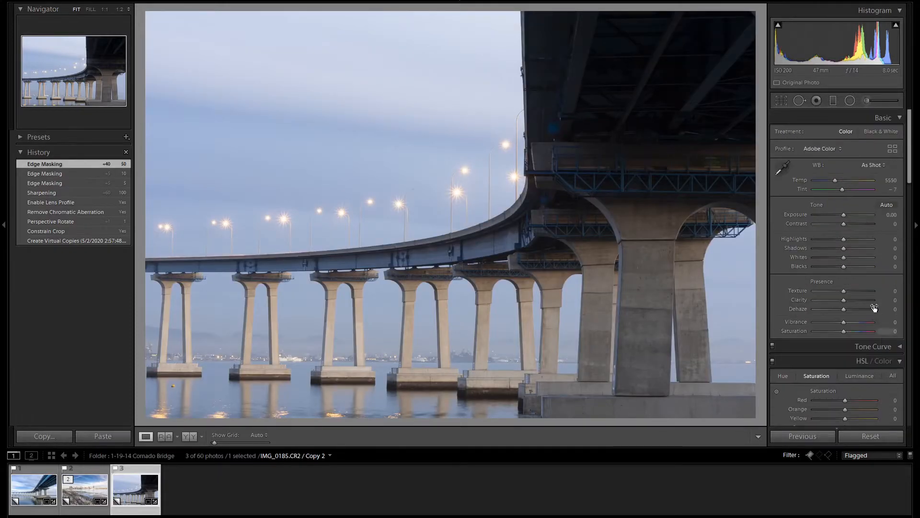
pyautogui.hotkey('shift', 'Down')
pyautogui.hotkey('shift', 'Down')
pyautogui.hotkey('shift', 'Down')
pyautogui.hotkey('shift', 'Down')
pyautogui.hotkey('shift', 'Down')
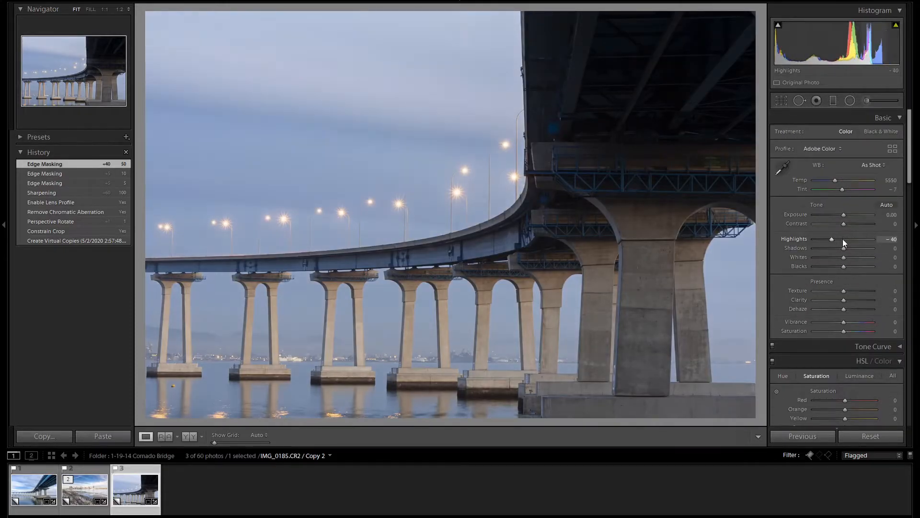
pyautogui.press('Up')
pyautogui.press('Up')
pyautogui.press('Up')
pyautogui.press('Up')
pyautogui.press('Up')
pyautogui.press('Up')
pyautogui.press('Up')
pyautogui.press('Up')
pyautogui.press('Up')
pyautogui.press('Up')
pyautogui.press('Up')
pyautogui.press('Up')
pyautogui.press('Up')
pyautogui.press('Up')
pyautogui.press('Up')
pyautogui.press('Up')
pyautogui.press('Up')
pyautogui.press('Up')
pyautogui.press('Up')
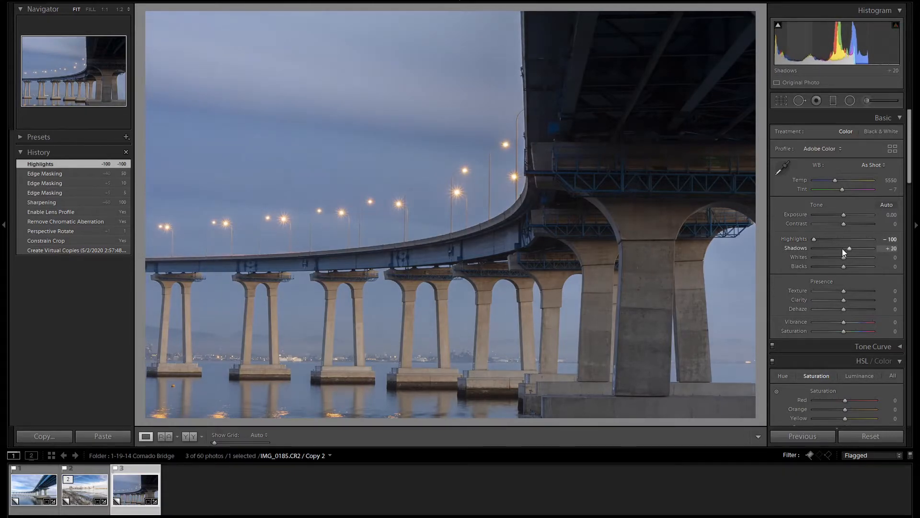
pyautogui.press('Down')
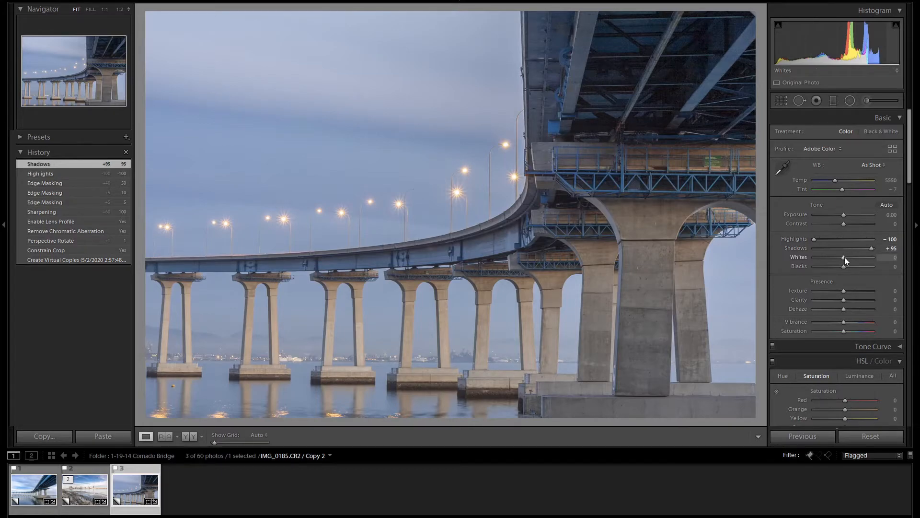
# - Raise the bridge photo's Whites to +45
pyautogui.press('Up')
pyautogui.press('Up')
pyautogui.press('Up')
pyautogui.press('Up')
pyautogui.press('Up')
pyautogui.press('Up')
pyautogui.press('Up')
pyautogui.press('Up')
pyautogui.press('Up')
pyautogui.press('Up')
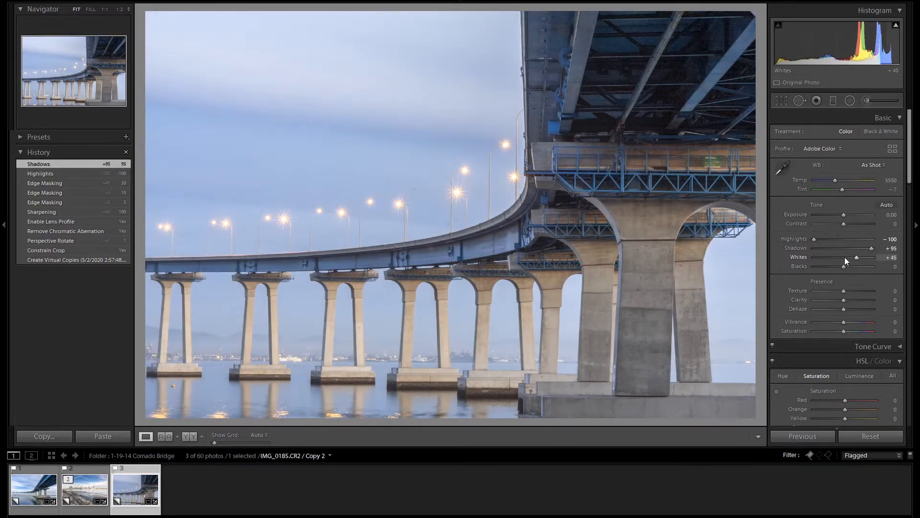
pyautogui.press('Down')
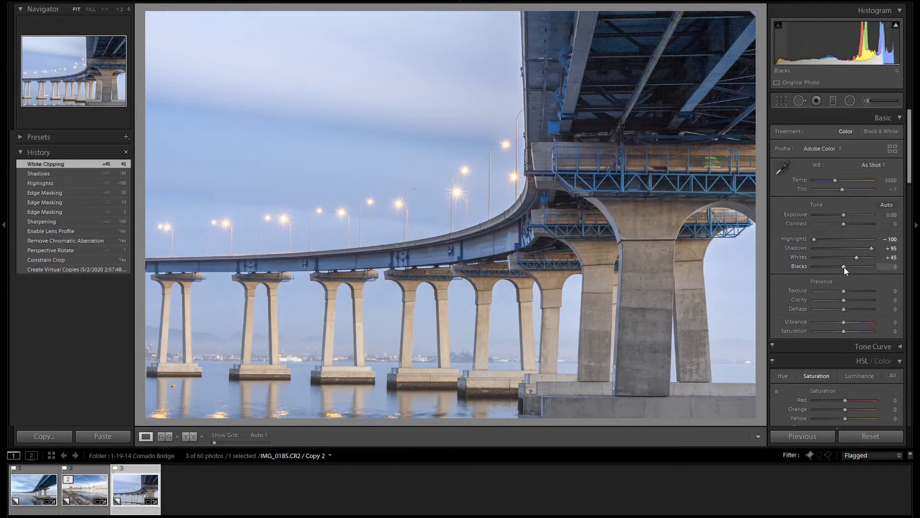
# - Set the bridge photo's Blacks to -10 and cool its white balance temperature to 5300
pyautogui.press('Down')
pyautogui.press('Down')
pyautogui.press('Down')
pyautogui.press('Down')
pyautogui.press('Down')
pyautogui.press('Down')
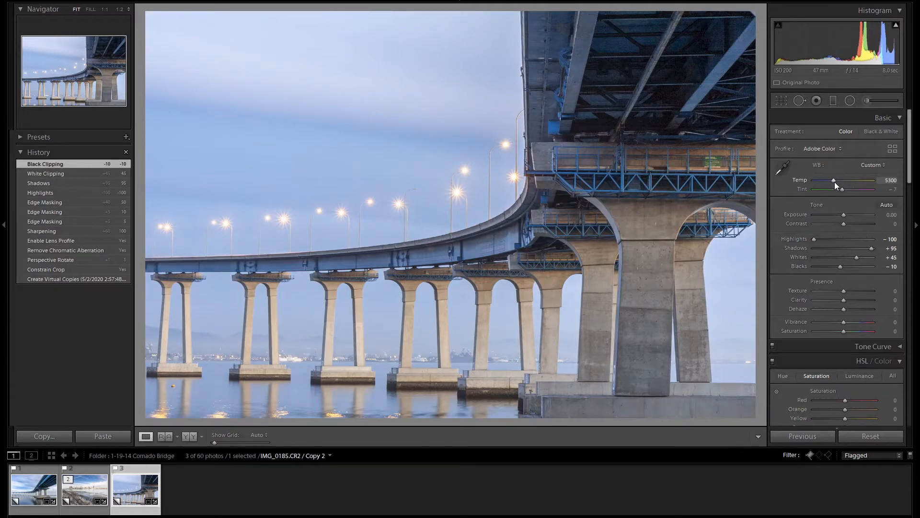
# - Lower the bridge photo's blue luminance to -45 in the HSL adjustments
pyautogui.scroll(-3, 885, 288)
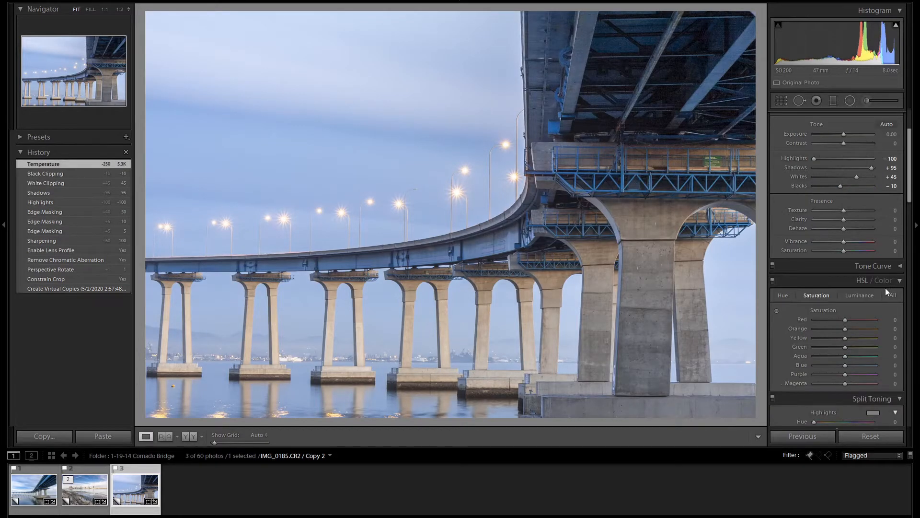
pyautogui.click(861, 296)
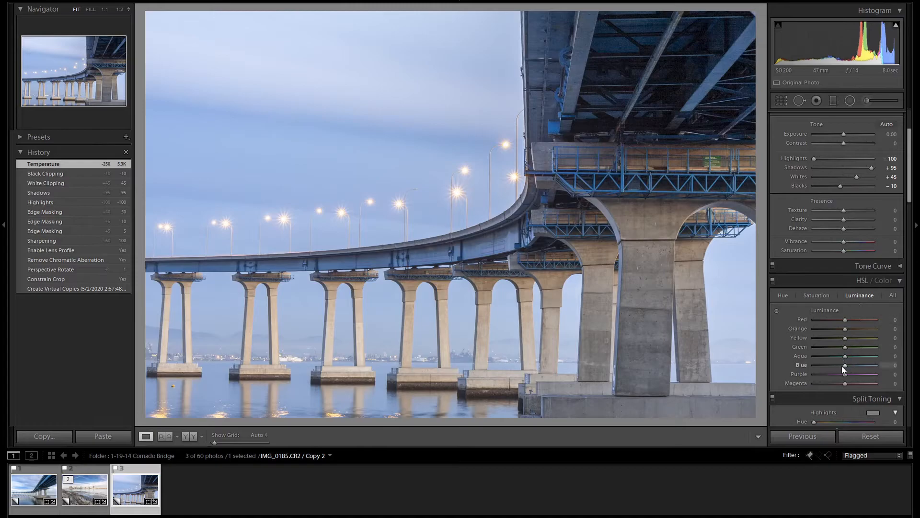
pyautogui.press('Down')
pyautogui.press('Down')
pyautogui.press('Down')
pyautogui.press('Down')
pyautogui.press('Down')
pyautogui.press('Down')
pyautogui.press('Down')
pyautogui.press('Down')
pyautogui.press('Down')
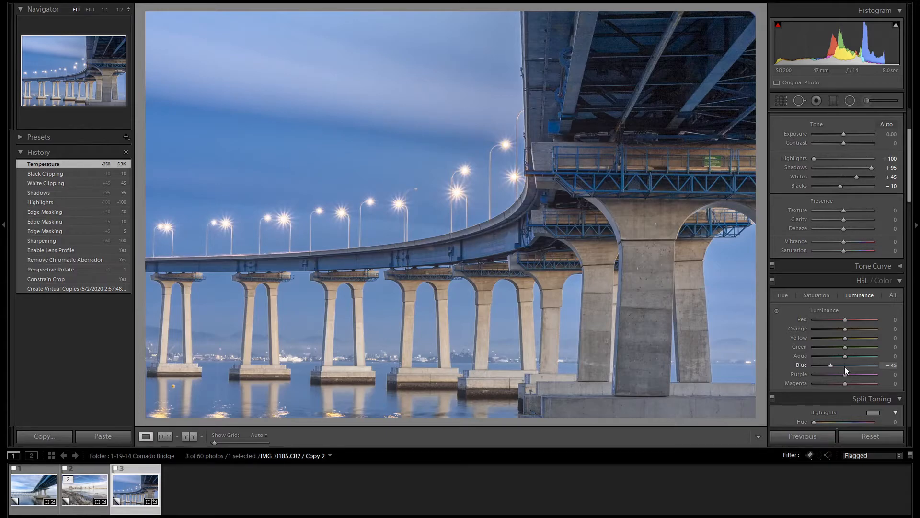
# - Raise the bridge photo's blue saturation to +20 and lower its orange saturation to -50 in the HSL adjustments
pyautogui.click(823, 294)
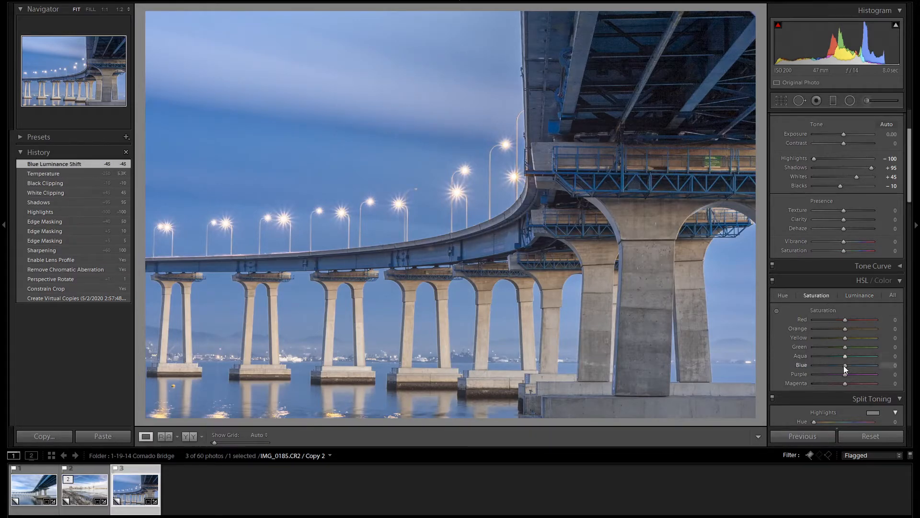
pyautogui.press('Up')
pyautogui.press('Up')
pyautogui.press('Up')
pyautogui.press('Up')
pyautogui.press('Up')
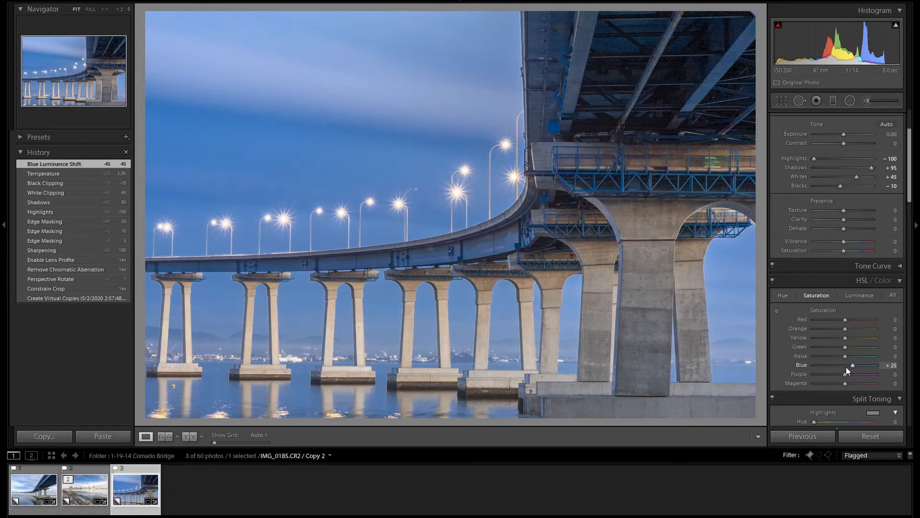
pyautogui.press('Down')
pyautogui.press('Down')
pyautogui.press('Up')
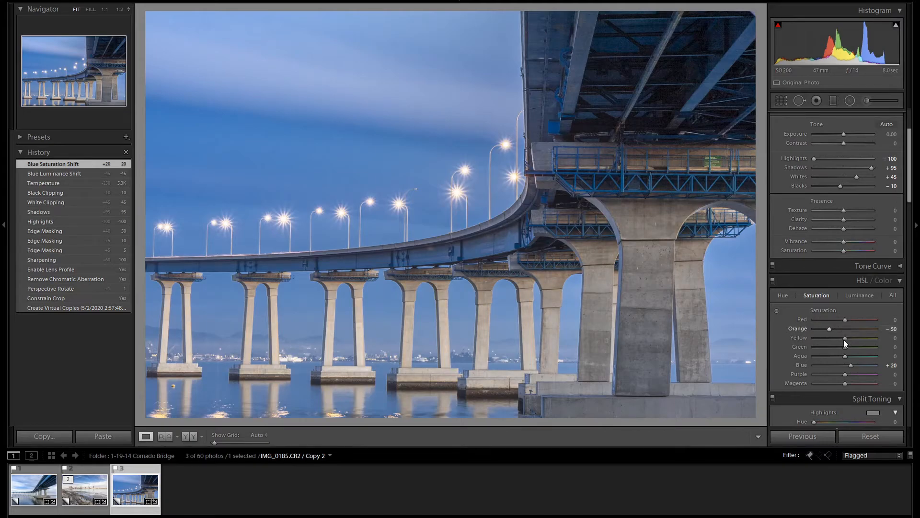
# - Lower the bridge photo's yellow saturation to -50 in the HSL adjustments
pyautogui.press('Down')
pyautogui.press('Down')
pyautogui.press('Down')
pyautogui.press('Down')
pyautogui.press('Down')
pyautogui.press('Down')
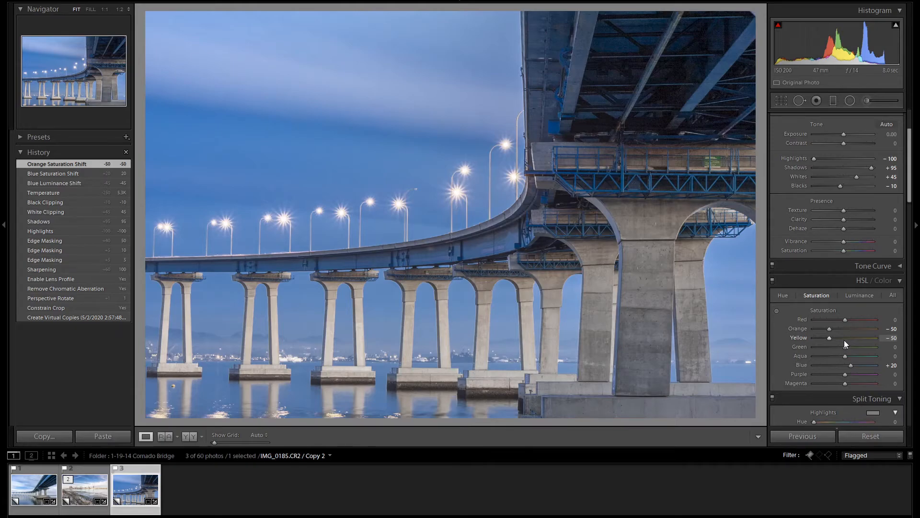
pyautogui.moveTo(845, 340); pyautogui.dragTo(844, 341)
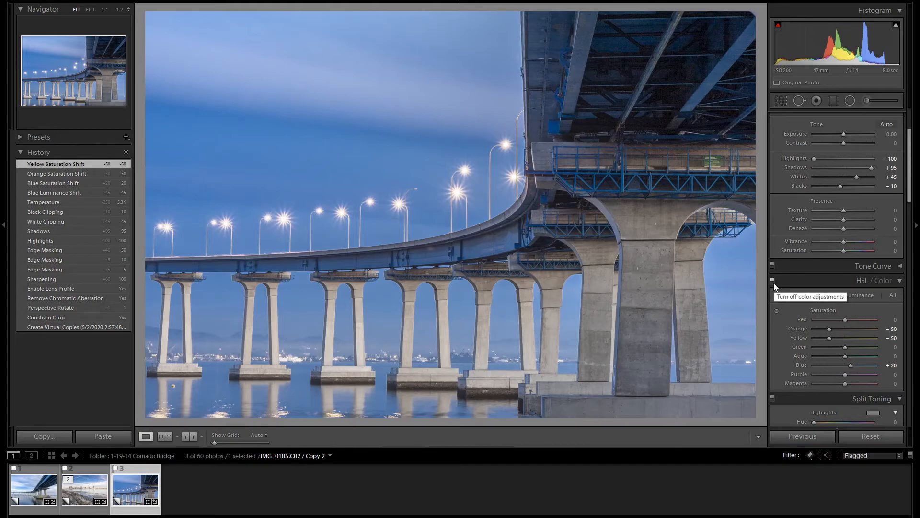
# - Switch the bridge photo's HSL color adjustments off and back on to compare the image before and after
pyautogui.click(773, 282)
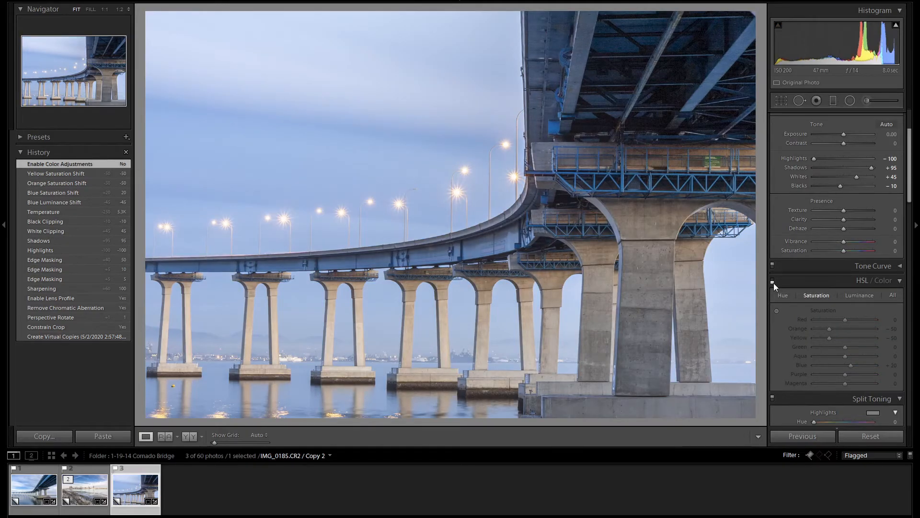
pyautogui.click(774, 283)
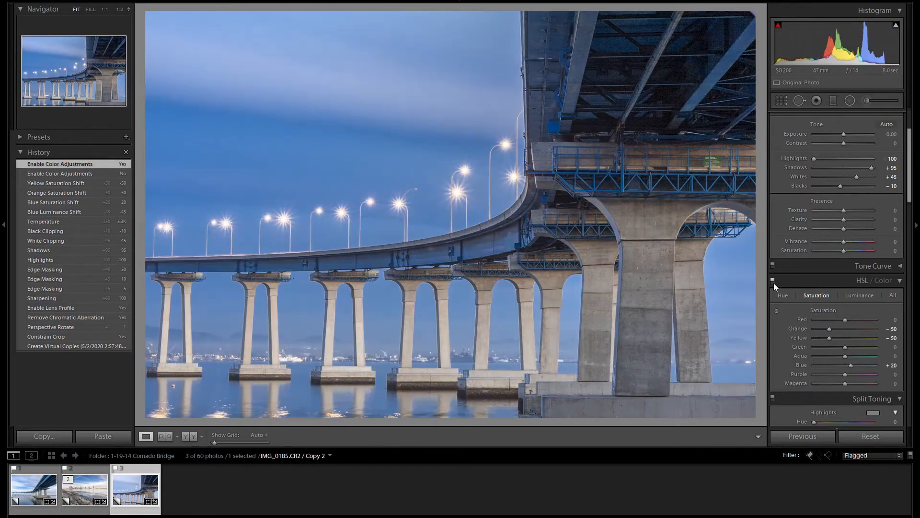